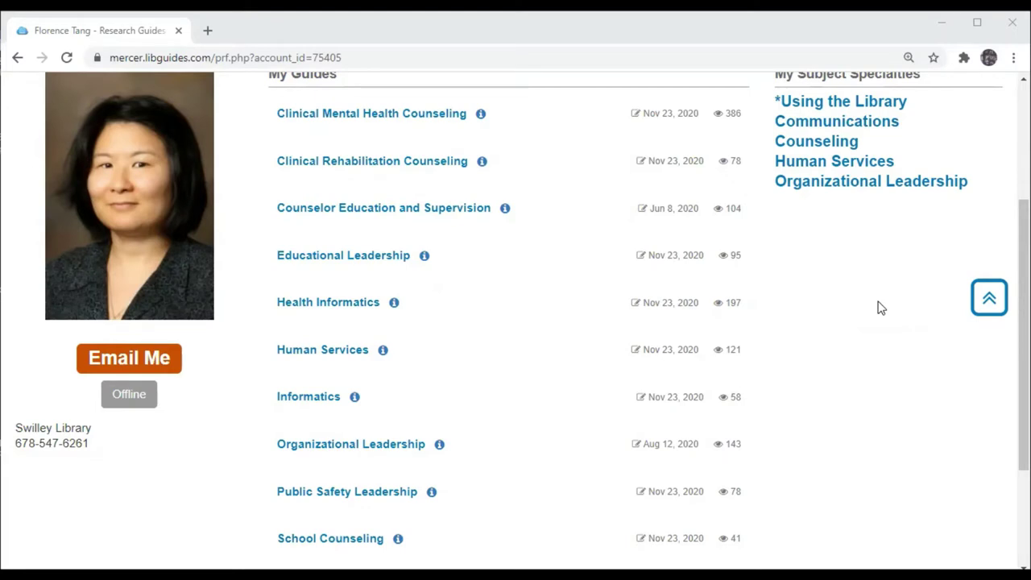
Go to the Mercer University Library home page and list the databases whose titles start with P
click(989, 298)
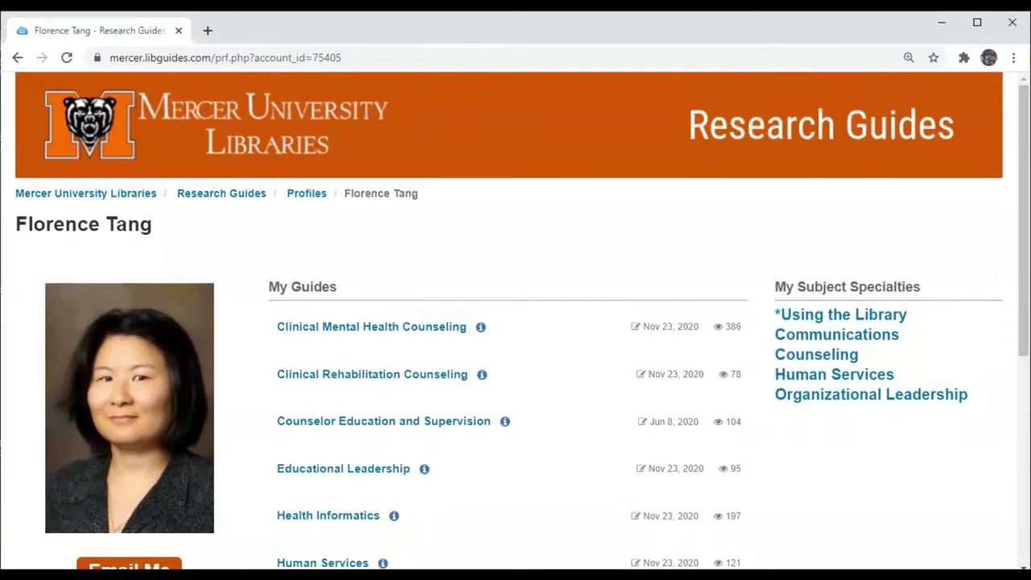
click(248, 139)
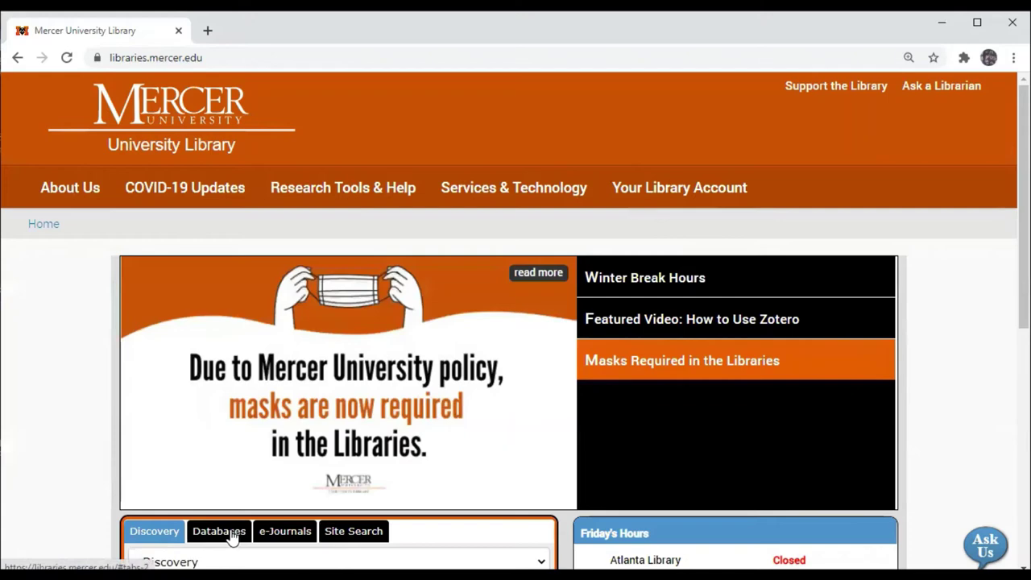
click(231, 532)
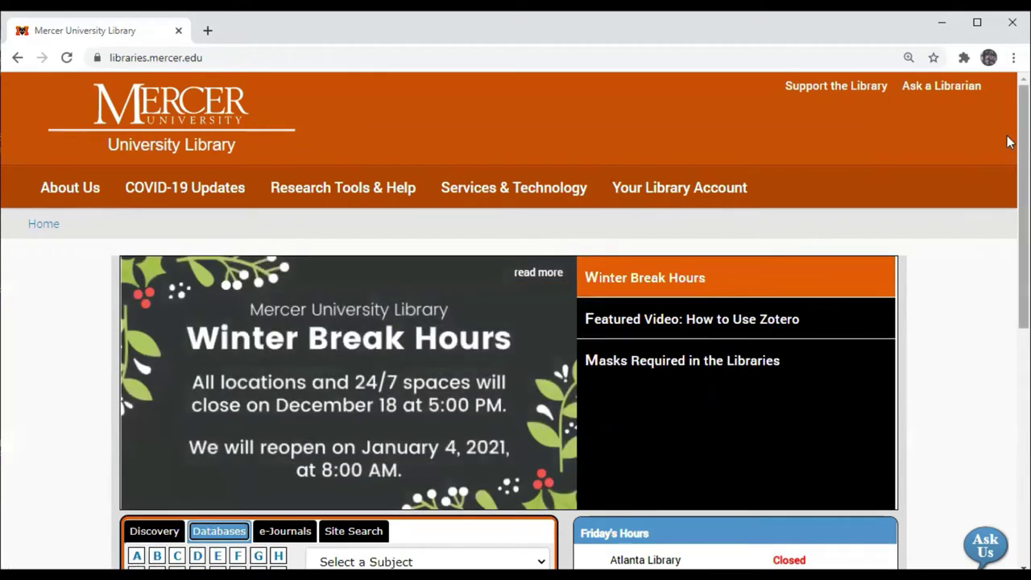
scroll(1006, 153, down, 2)
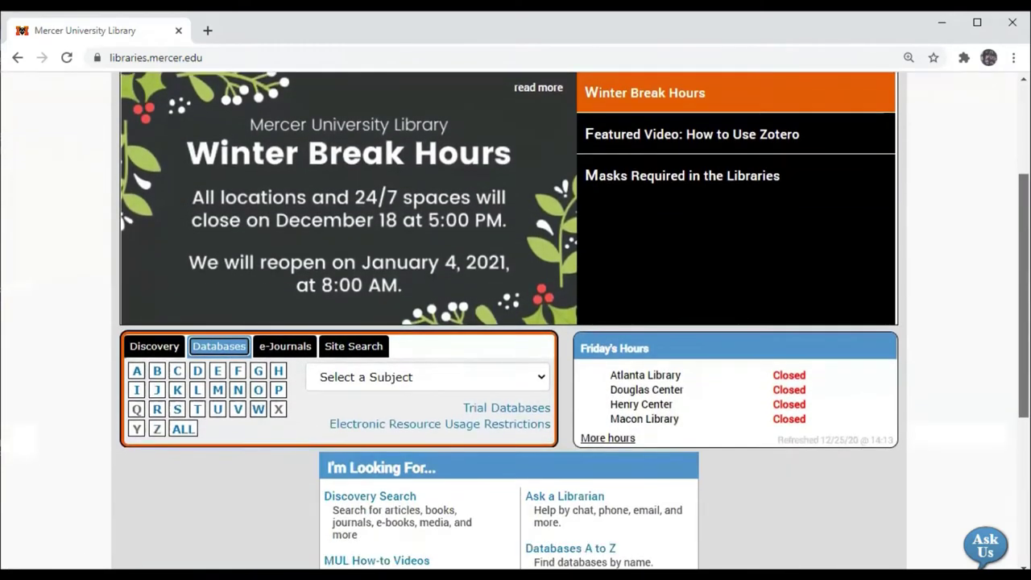
click(278, 390)
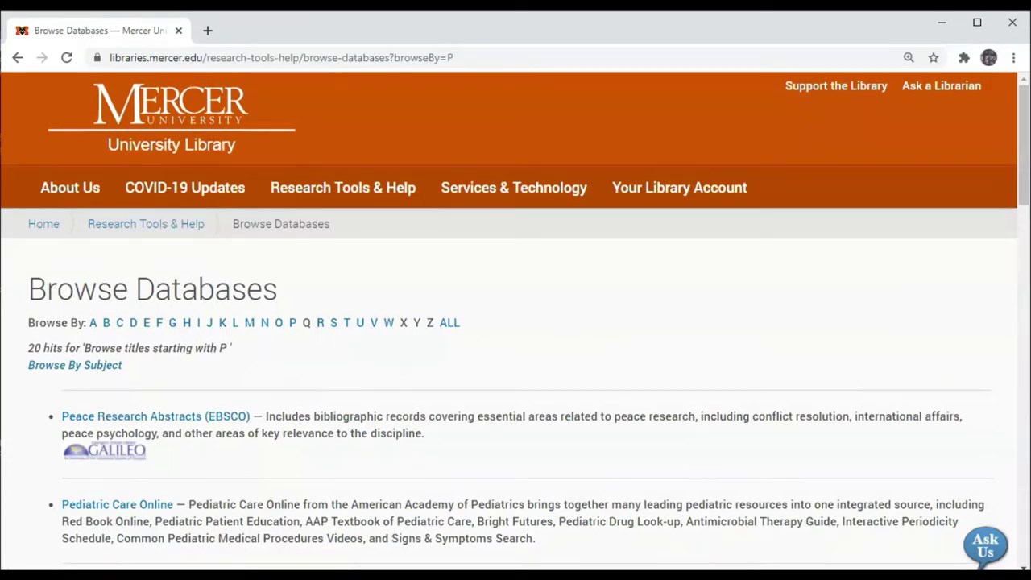
Find APA PsycInfo in the list of databases starting with P and open it
scroll(1010, 204, down, 1)
scroll(1010, 204, down, 11)
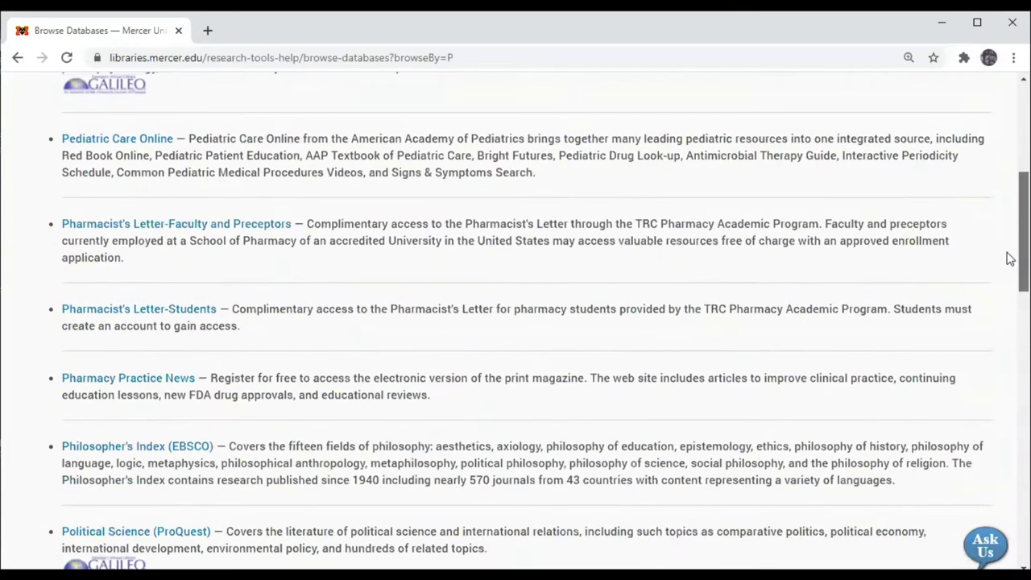
drag(1010, 405, 1006, 515)
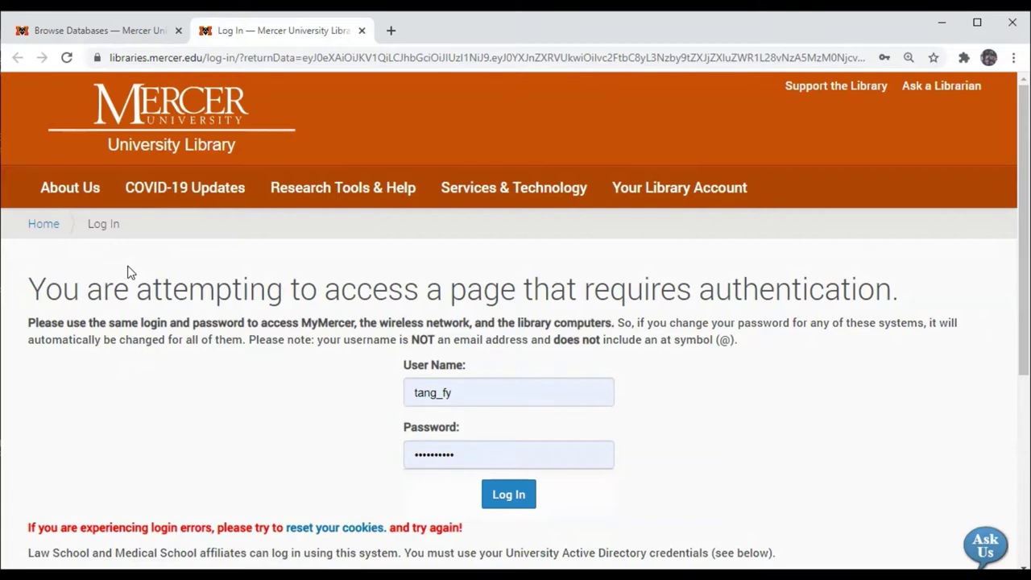
Log in to the library's authentication page with the prefilled user name and password
drag(461, 392, 392, 395)
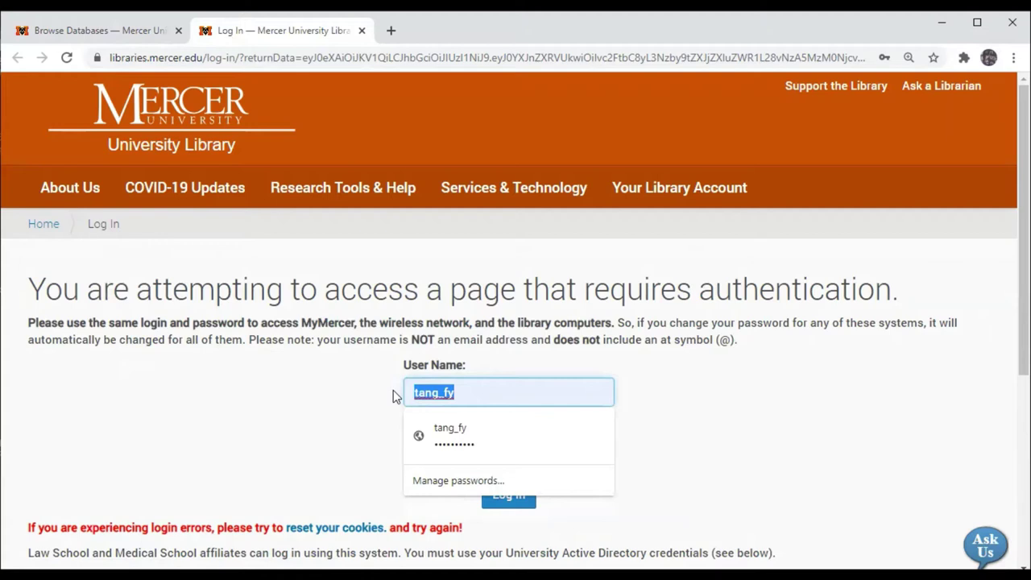
click(556, 388)
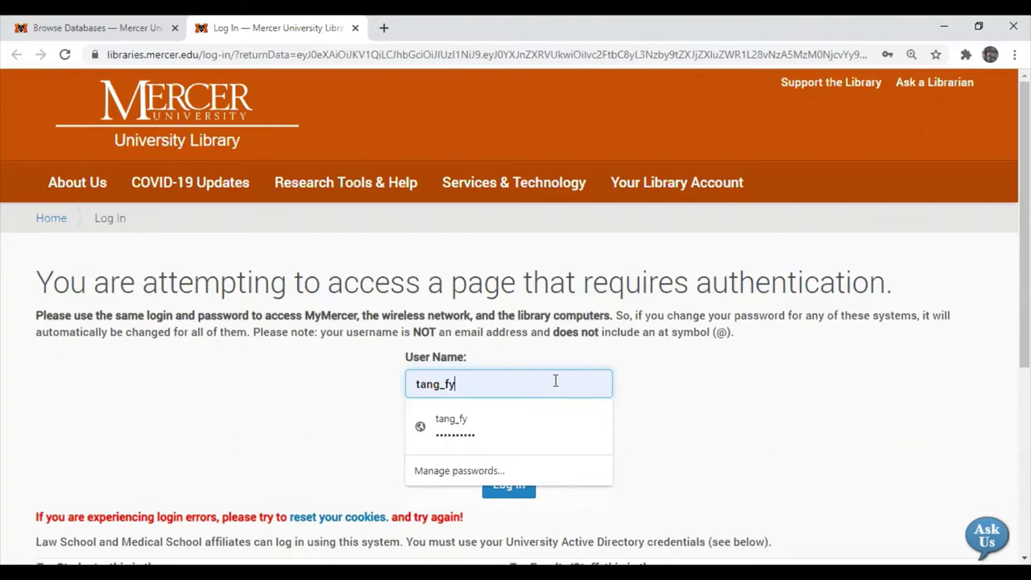
scroll(554, 380, down, 1)
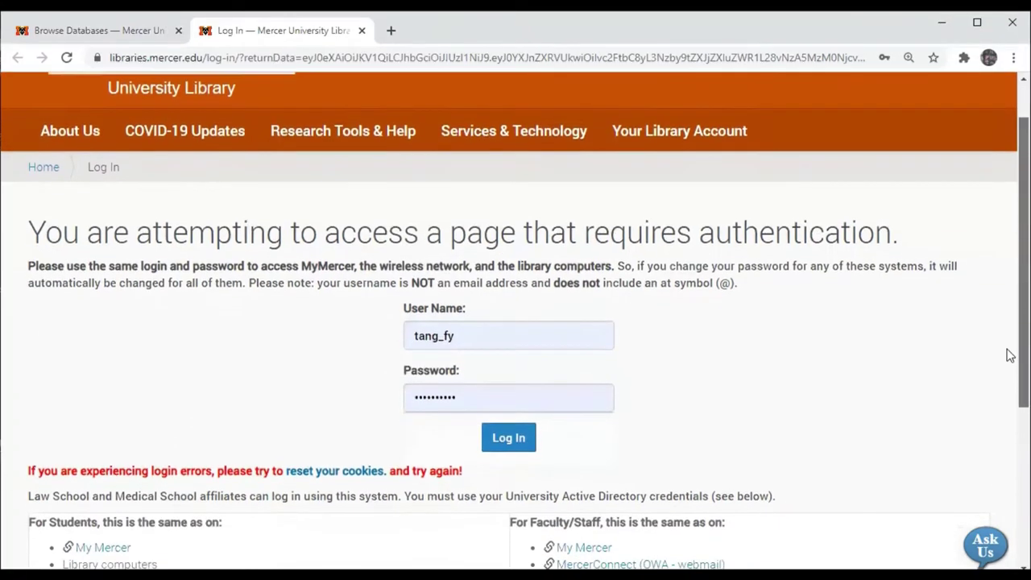
drag(510, 387, 401, 384)
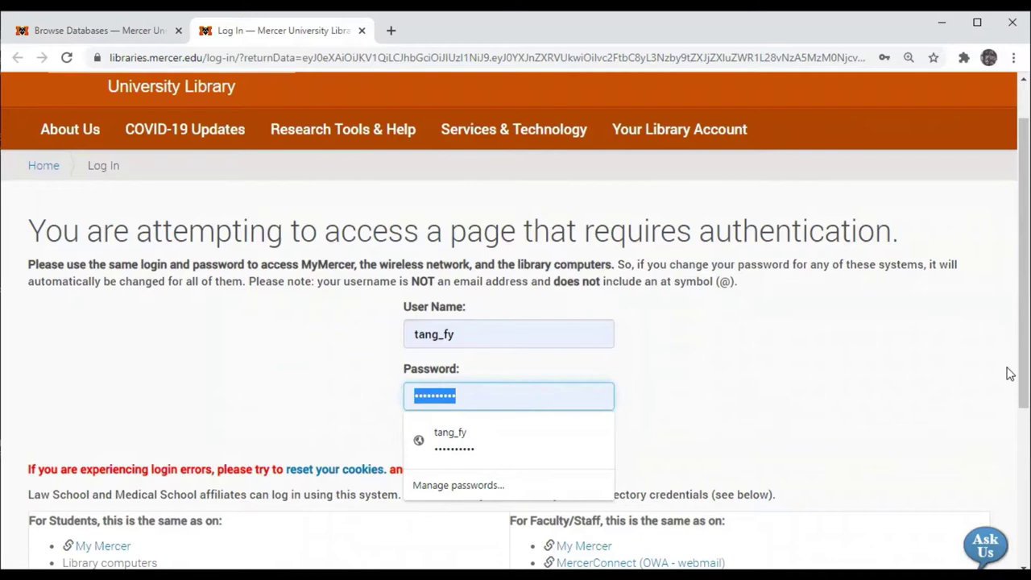
scroll(1007, 387, down, 1)
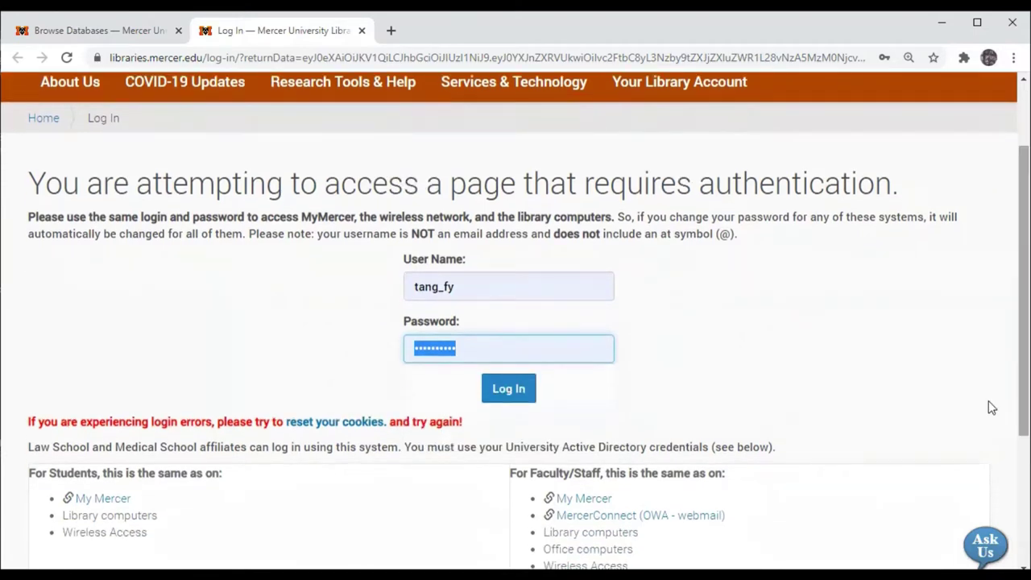
click(526, 389)
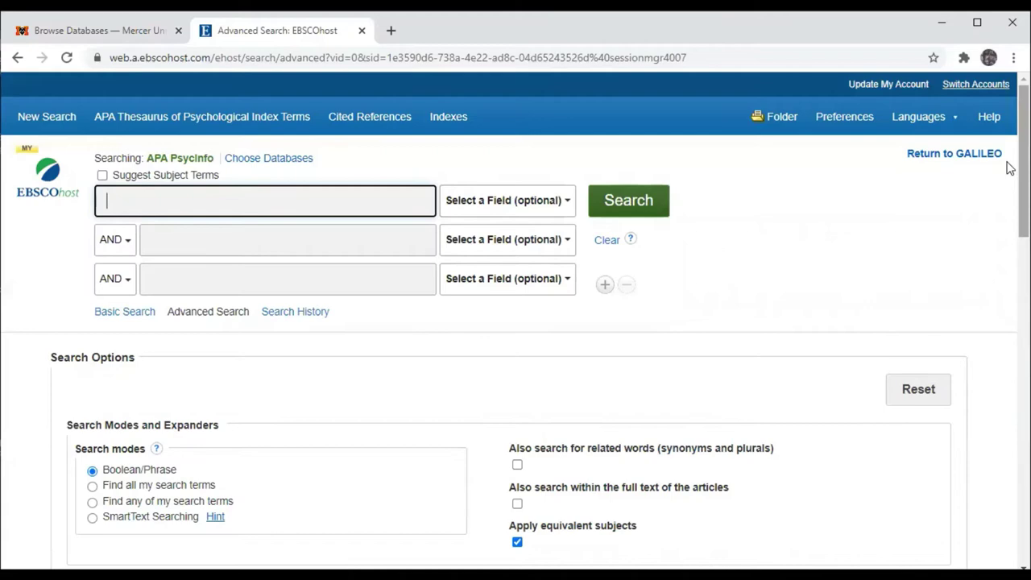
Limit the search results to peer reviewed scholarly publications with a starting publication year of 2006
drag(1010, 168, 1009, 285)
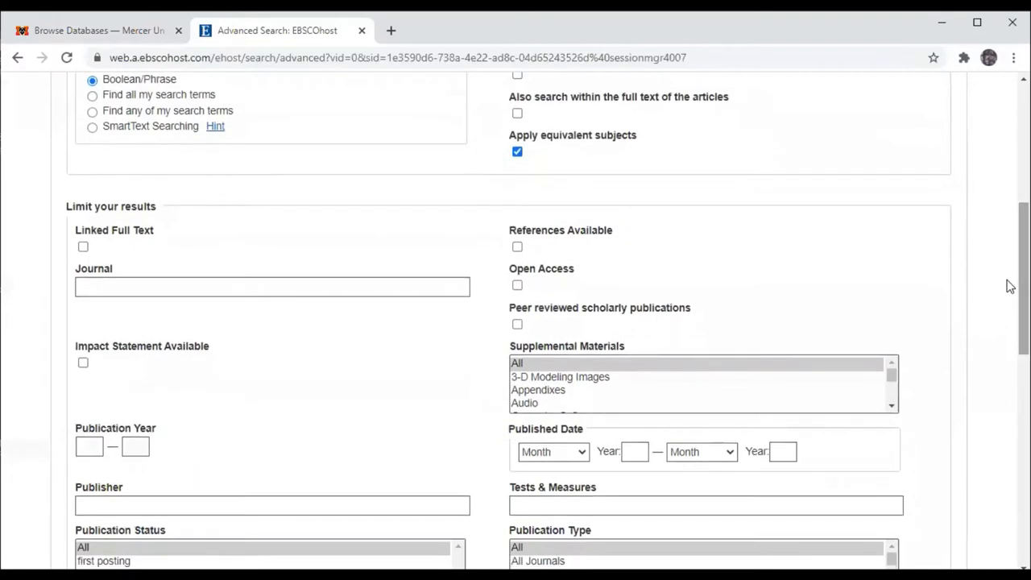
click(517, 326)
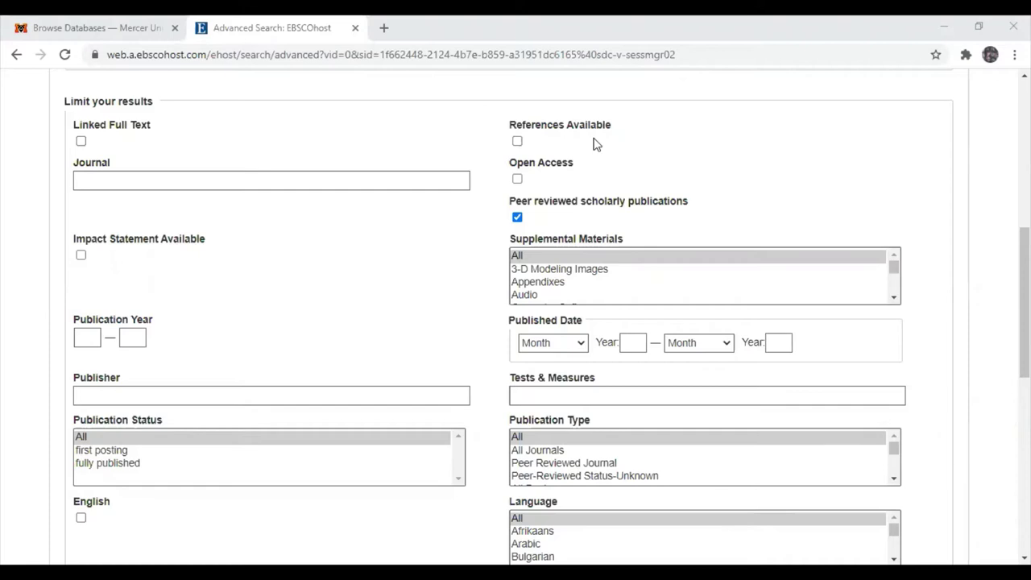
click(95, 336)
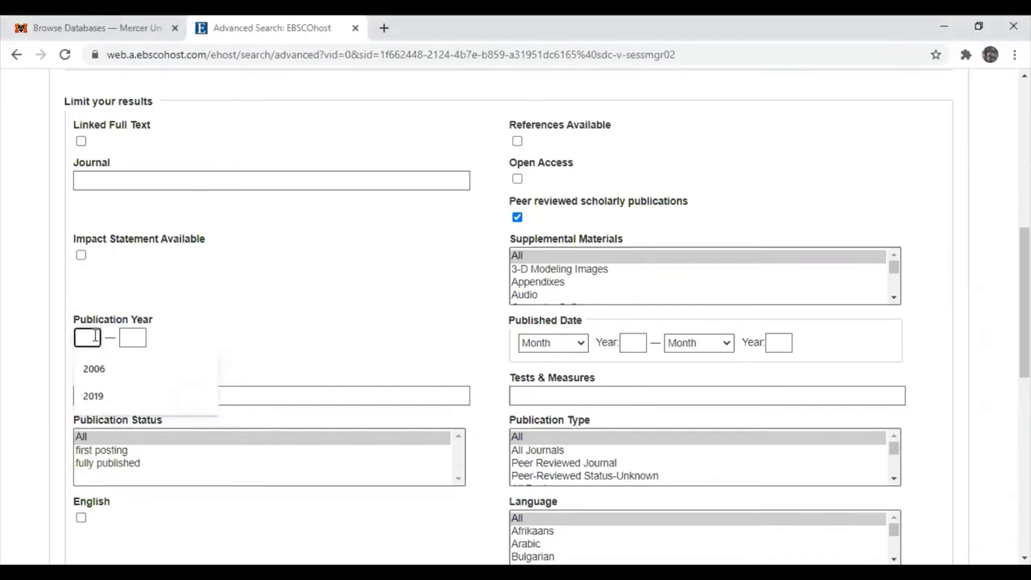
text(201)
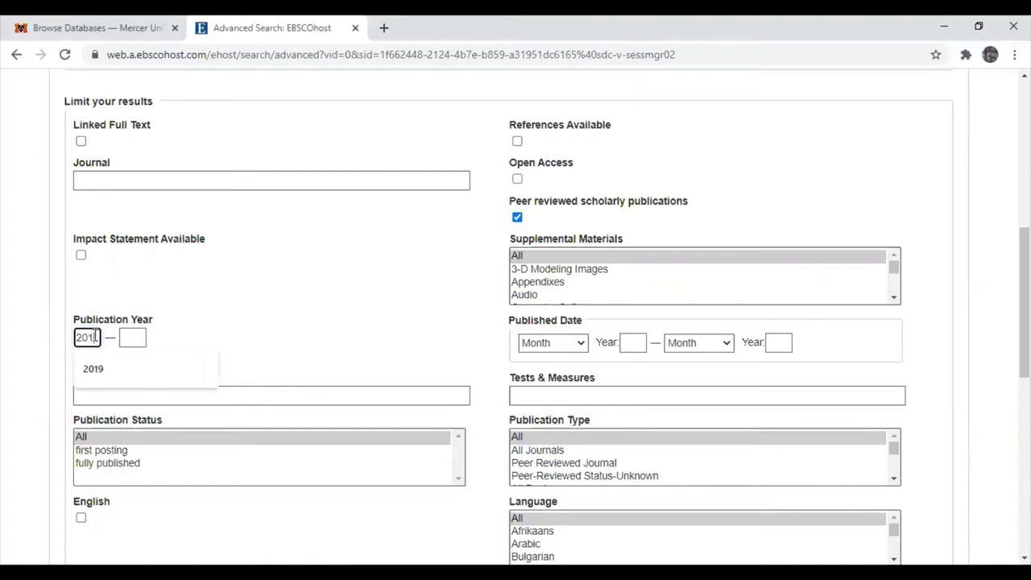
text(6)
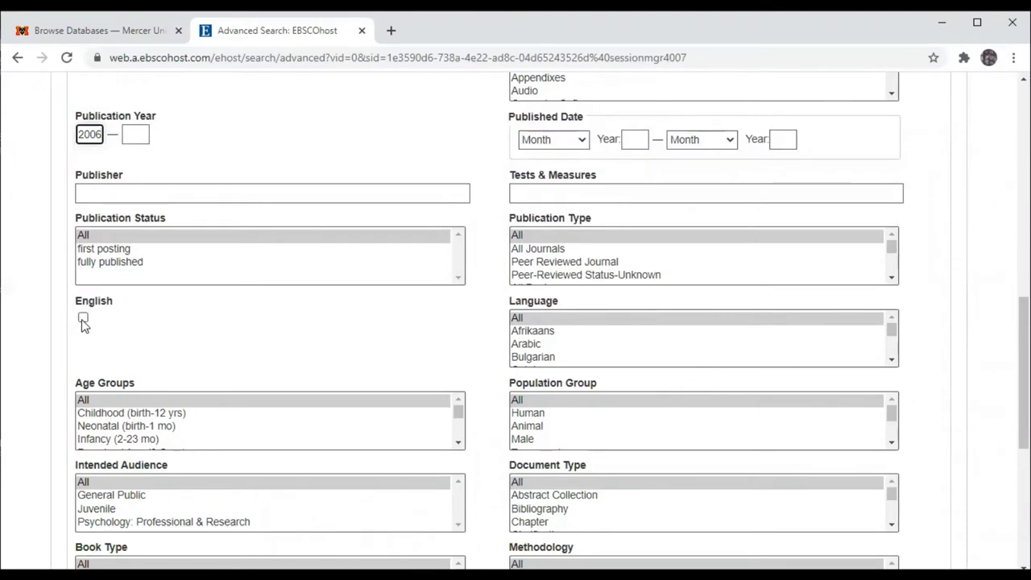
Limit the results to English and look through the available age group options
click(83, 319)
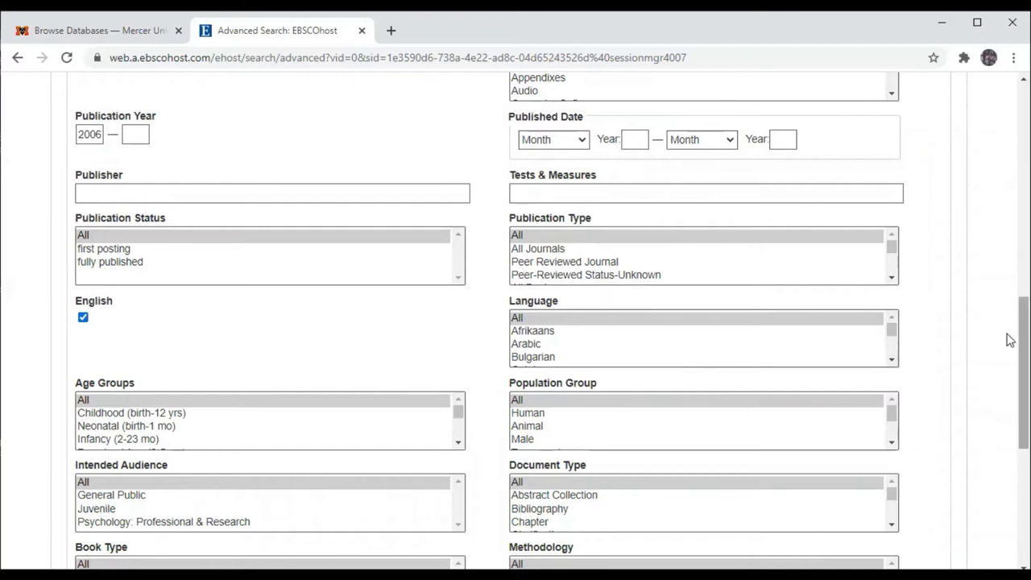
drag(1009, 343, 1010, 399)
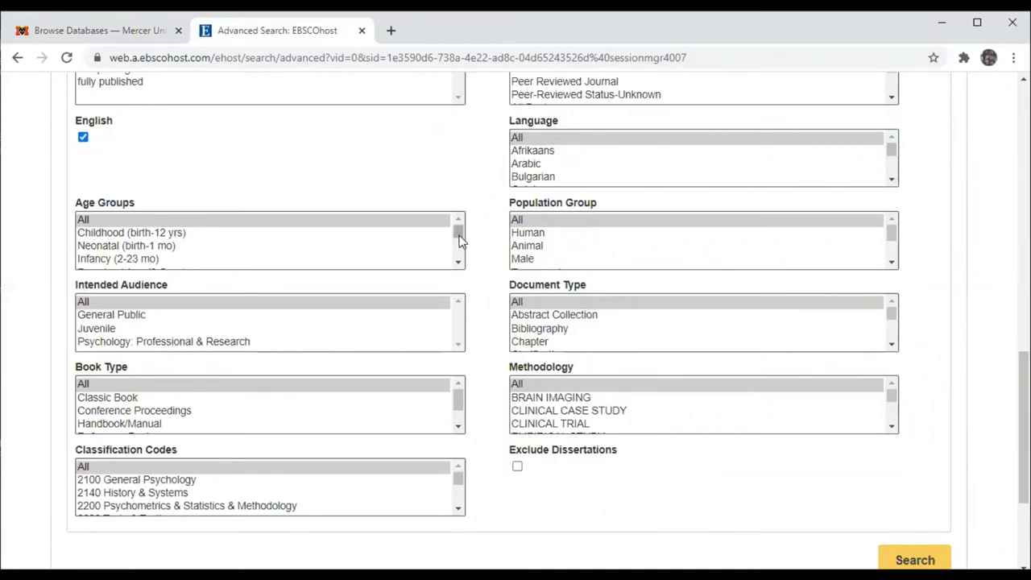
drag(458, 239, 463, 260)
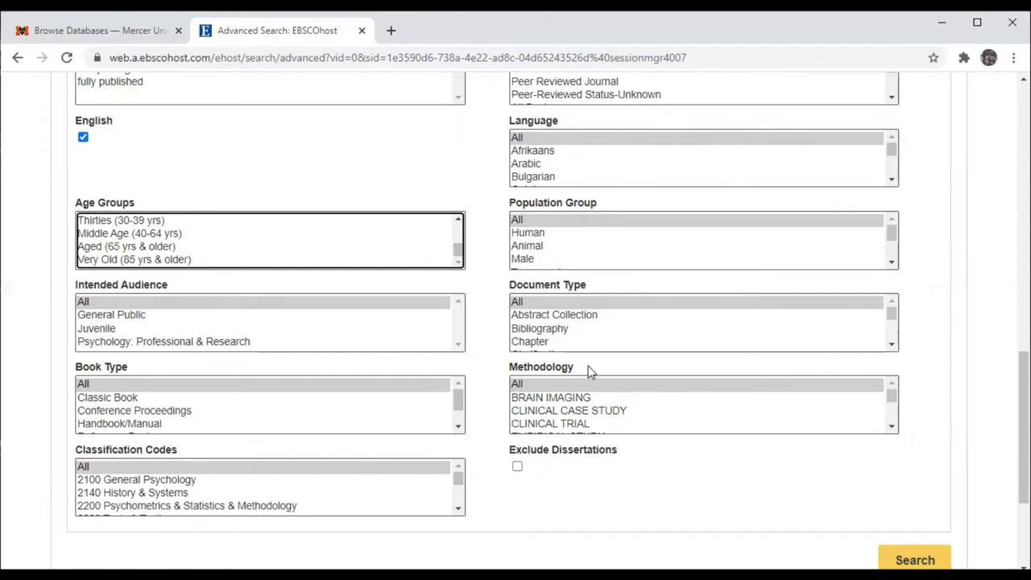
Set the methodology limiter to QUANTITATIVE STUDY
click(891, 427)
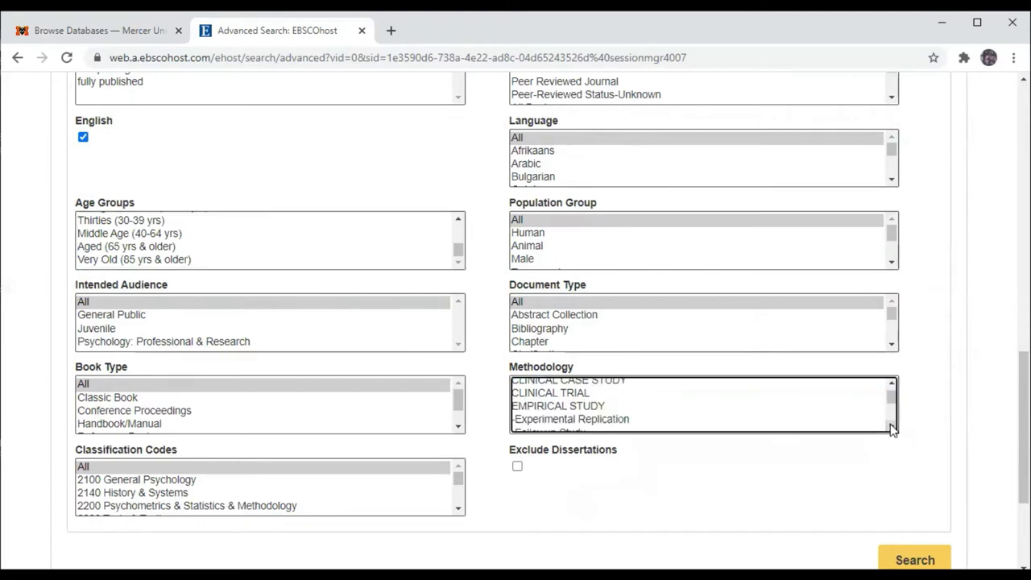
click(890, 427)
click(891, 427)
click(891, 427)
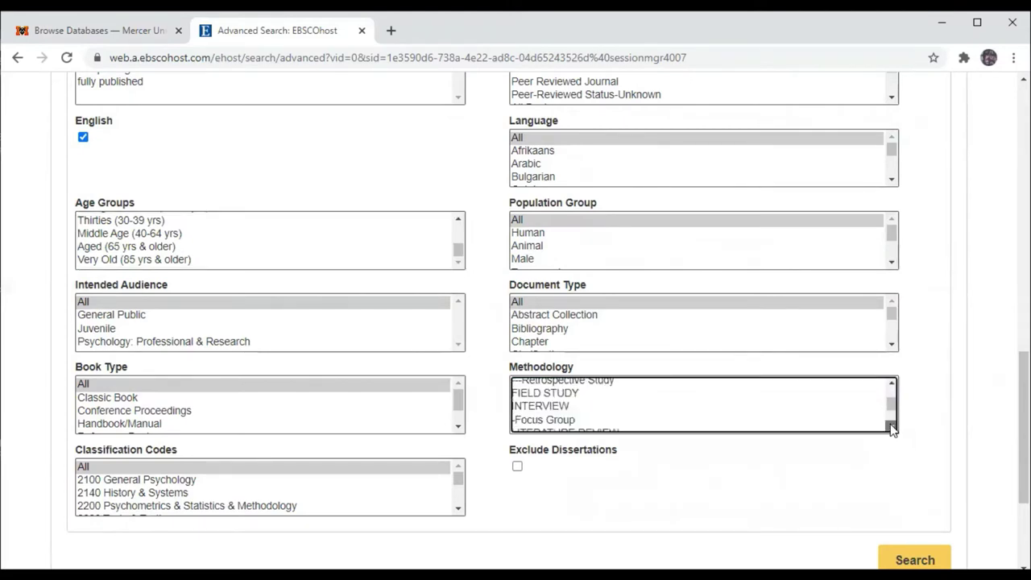
click(890, 427)
click(891, 427)
click(891, 426)
click(891, 427)
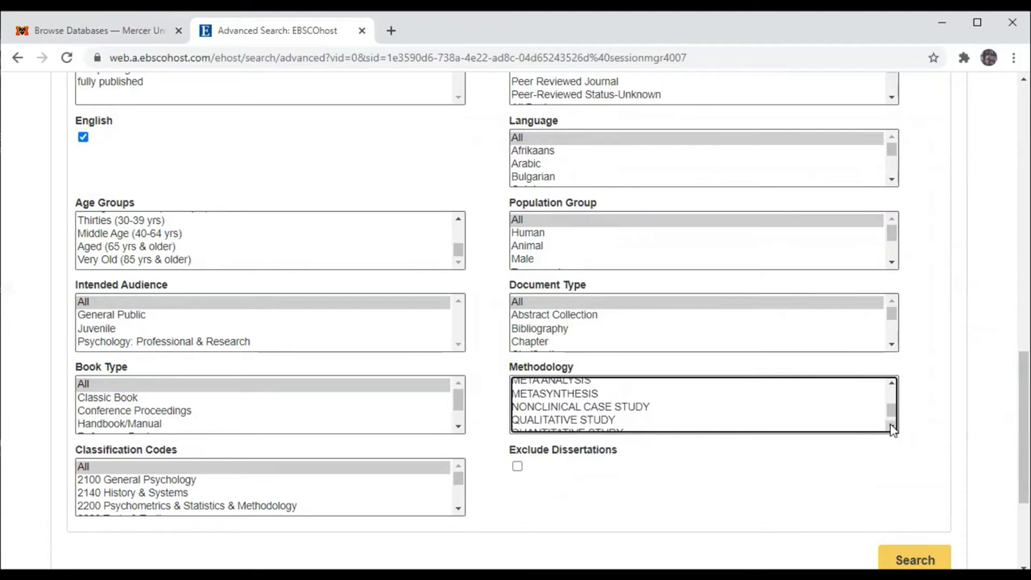
click(891, 427)
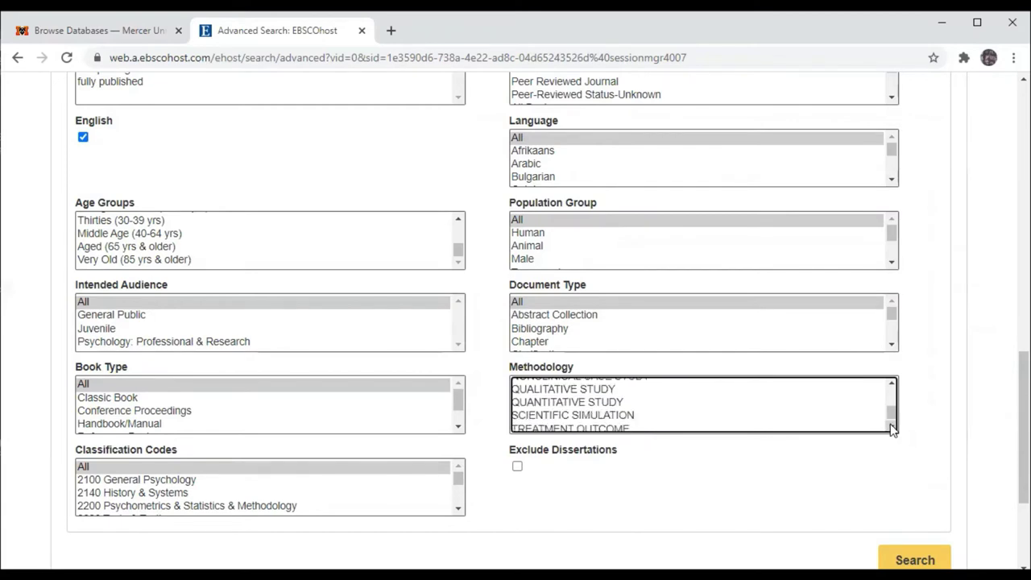
click(611, 405)
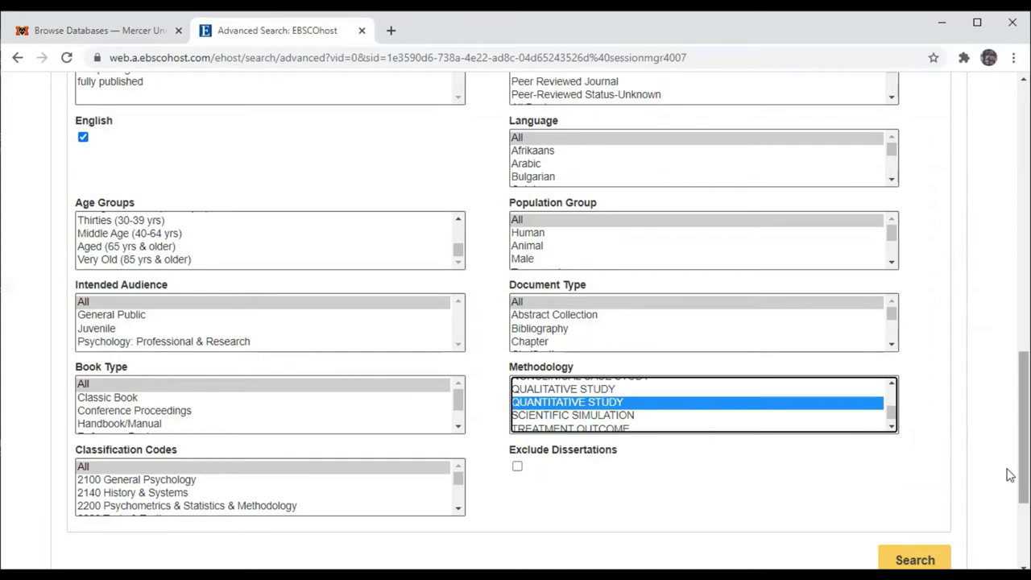
Search APA PsycInfo for the suggested term covid-19 with the chosen limiters
drag(1023, 475, 1023, 209)
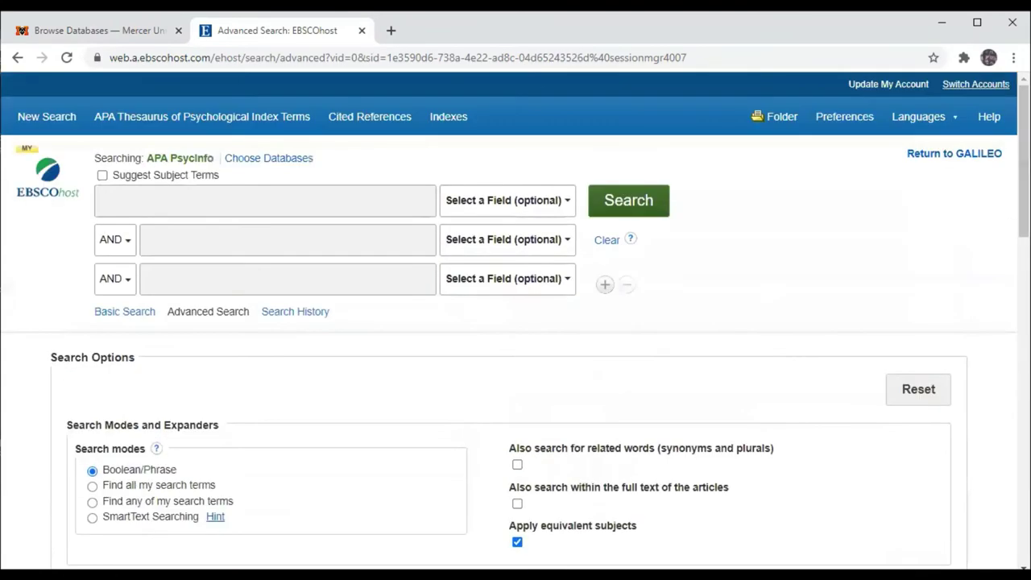
click(322, 199)
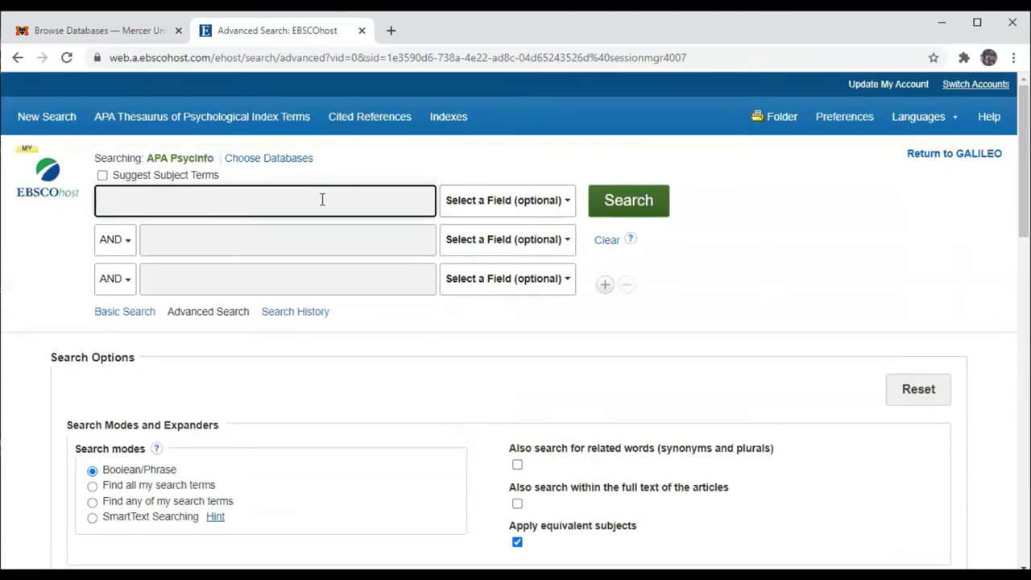
text(COV)
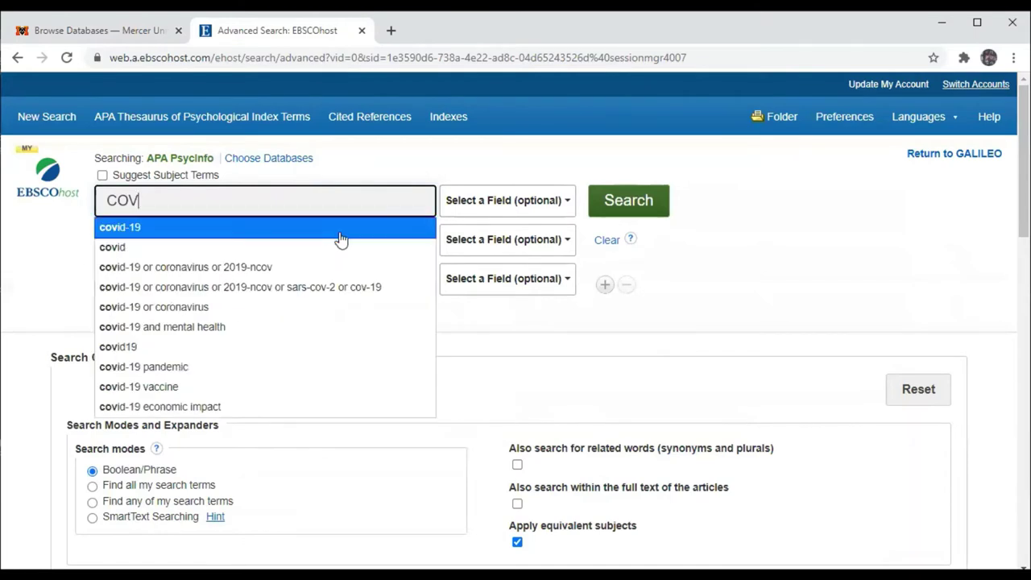
click(339, 228)
click(649, 211)
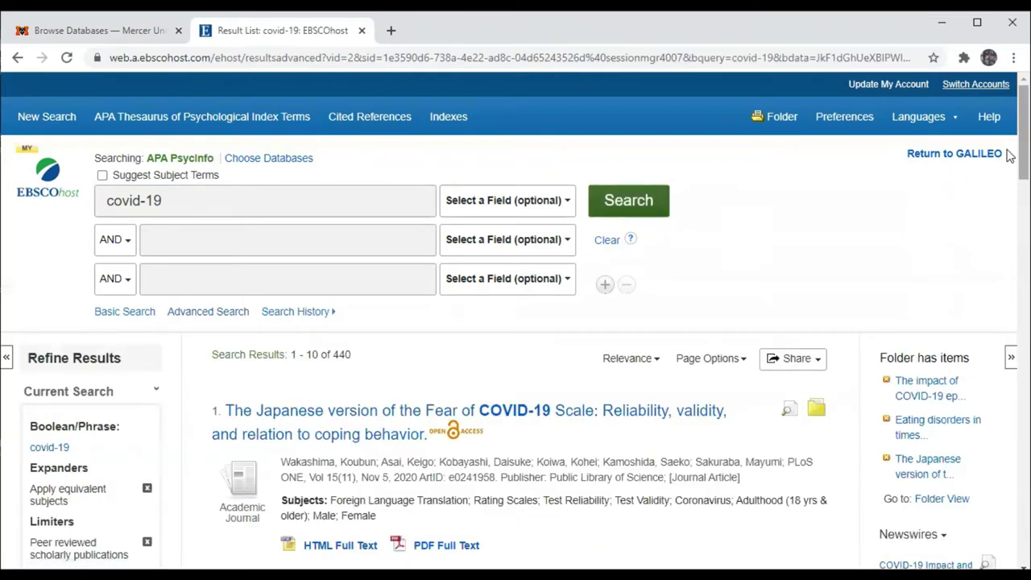
Review the applied limiters and results, and open the detailed record of the first article, on the Japanese version of the Fear of COVID-19 Scale
scroll(1007, 173, down, 2)
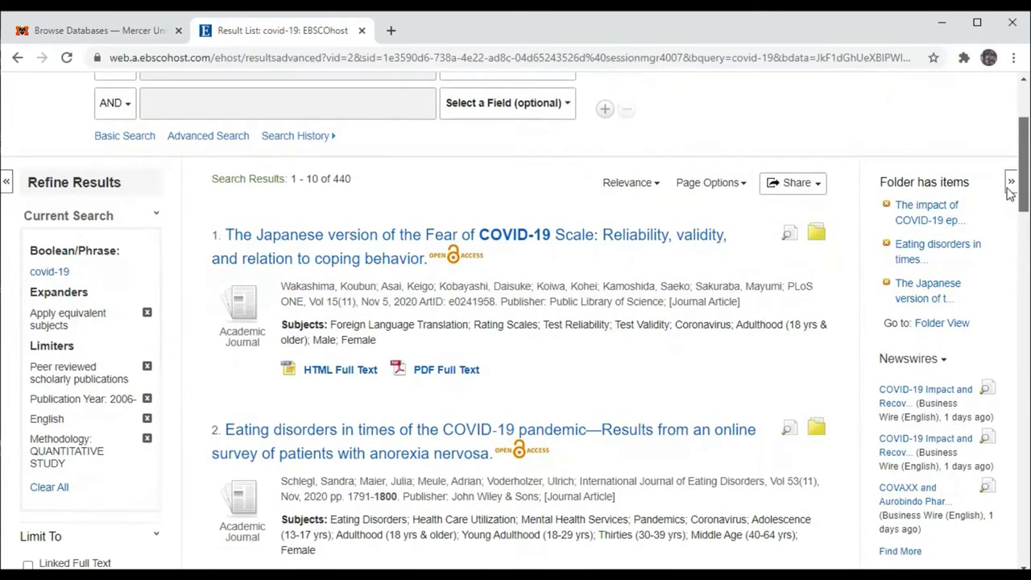
scroll(1009, 197, down, 1)
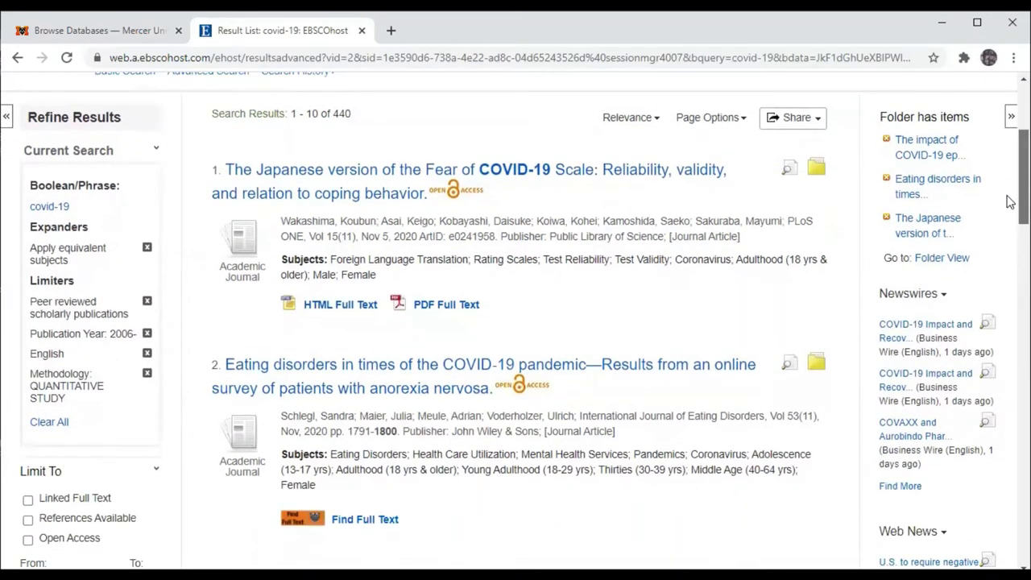
scroll(1009, 201, down, 1)
scroll(1009, 201, up, 1)
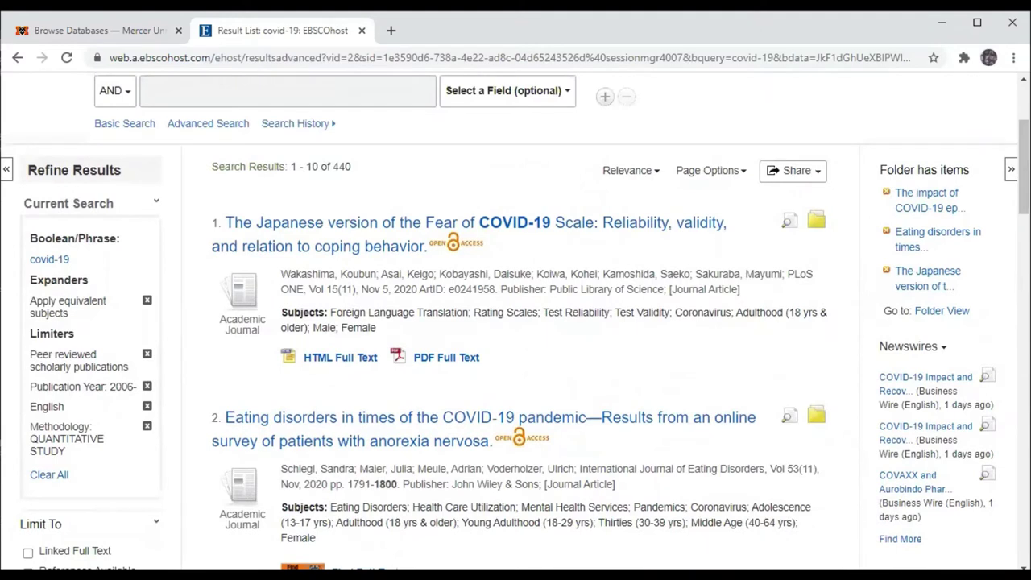
click(497, 229)
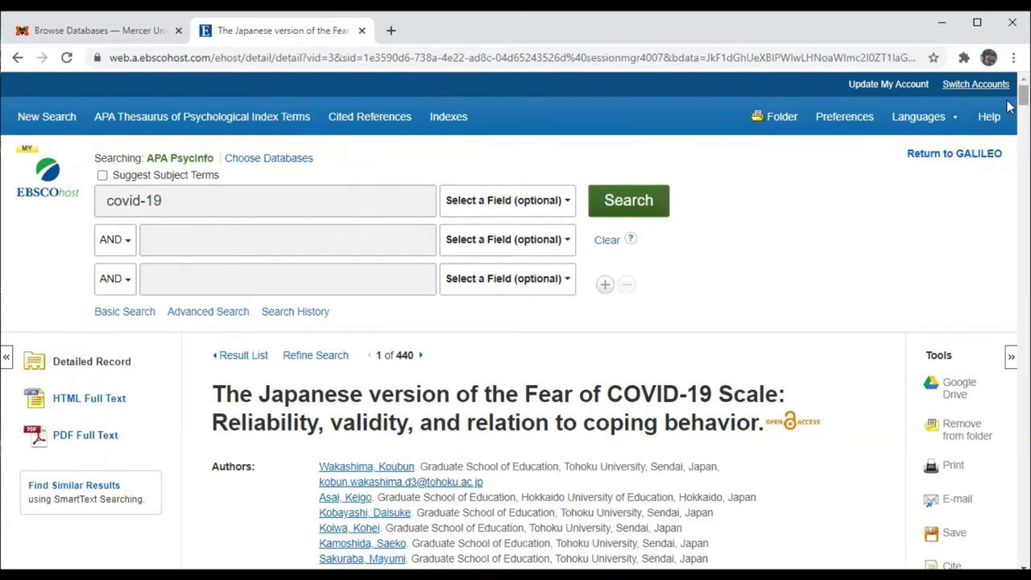
scroll(1008, 107, down, 4)
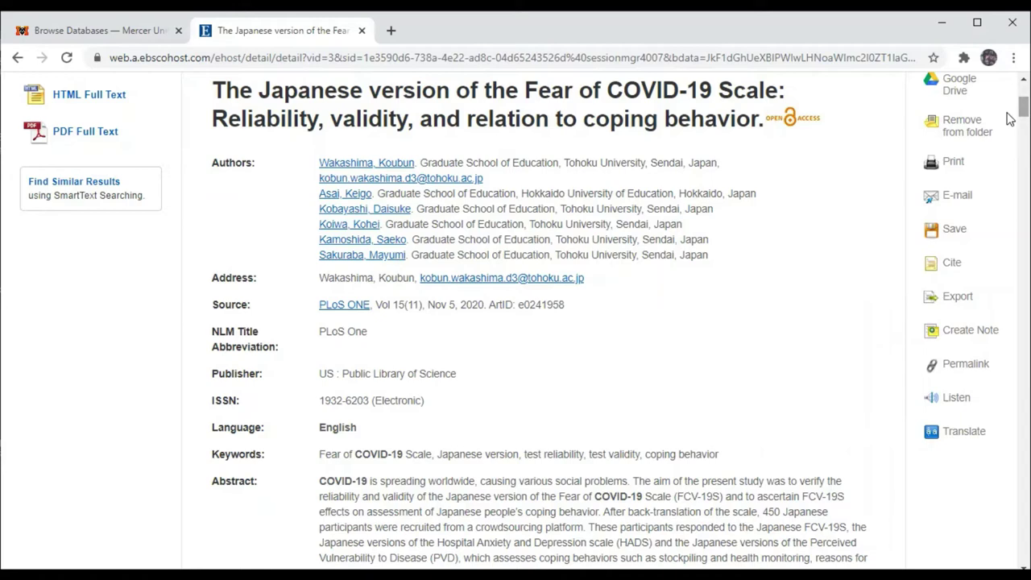
Examine the detailed record's abstract, subjects, MeSH headings, population, location, age group, and tests and measures
scroll(1010, 121, down, 3)
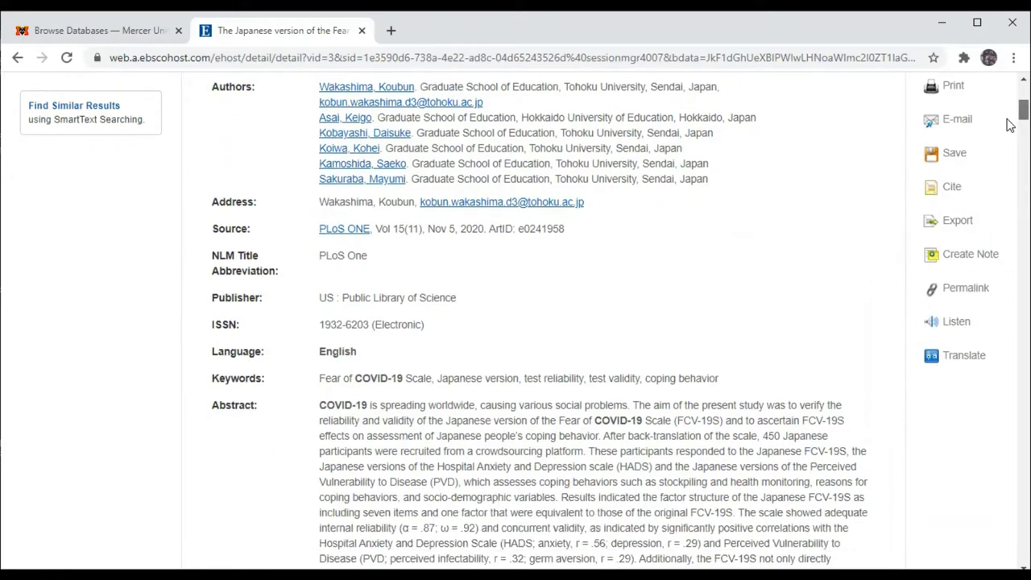
scroll(1010, 128, up, 1)
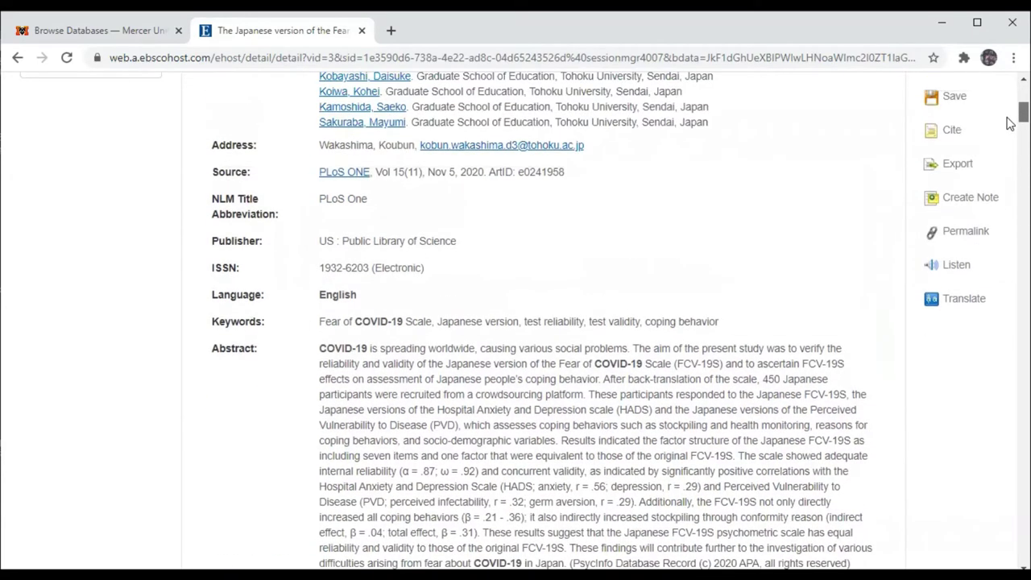
scroll(1010, 130, down, 3)
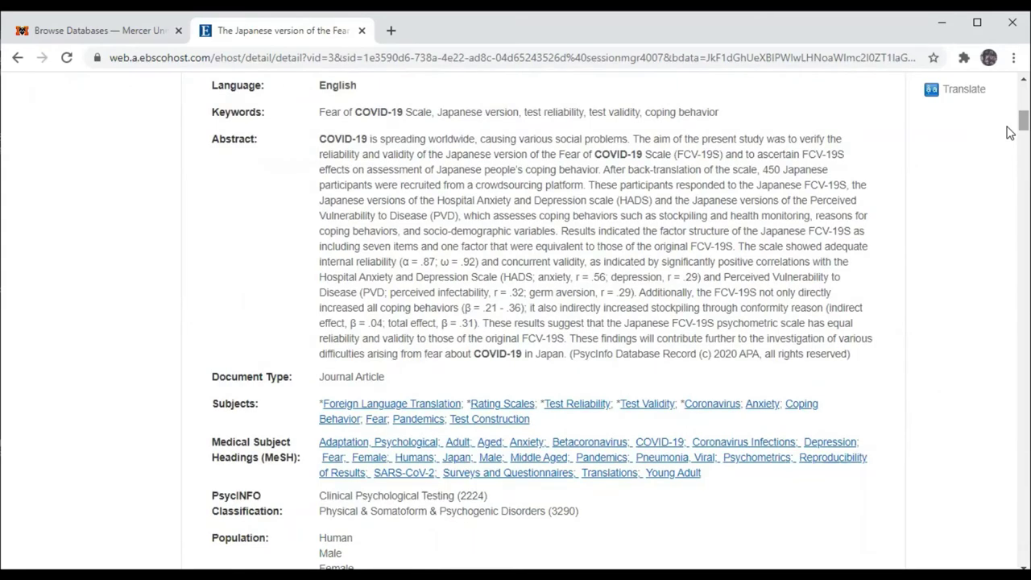
scroll(1010, 137, down, 3)
scroll(1009, 137, up, 2)
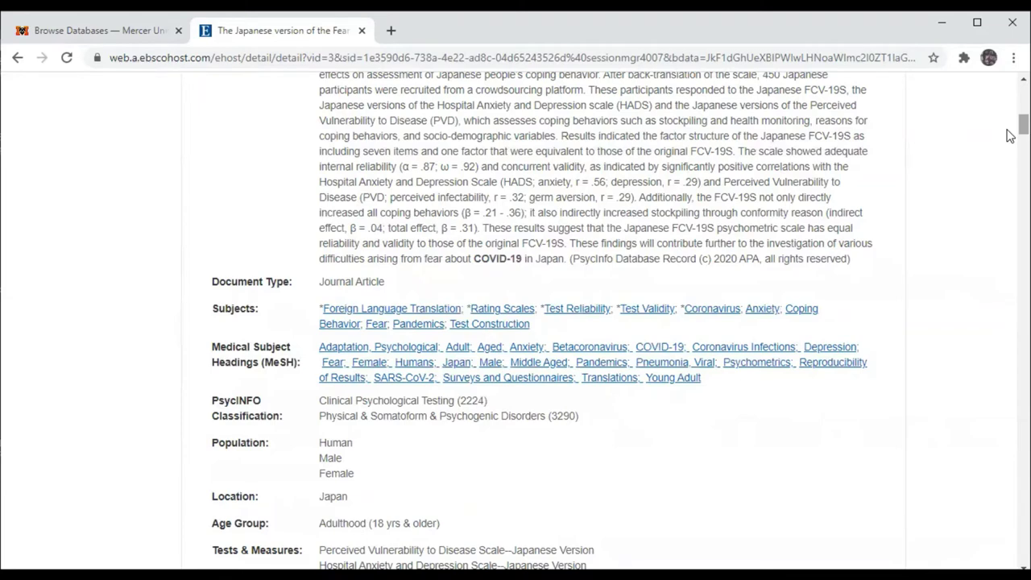
scroll(1010, 137, up, 7)
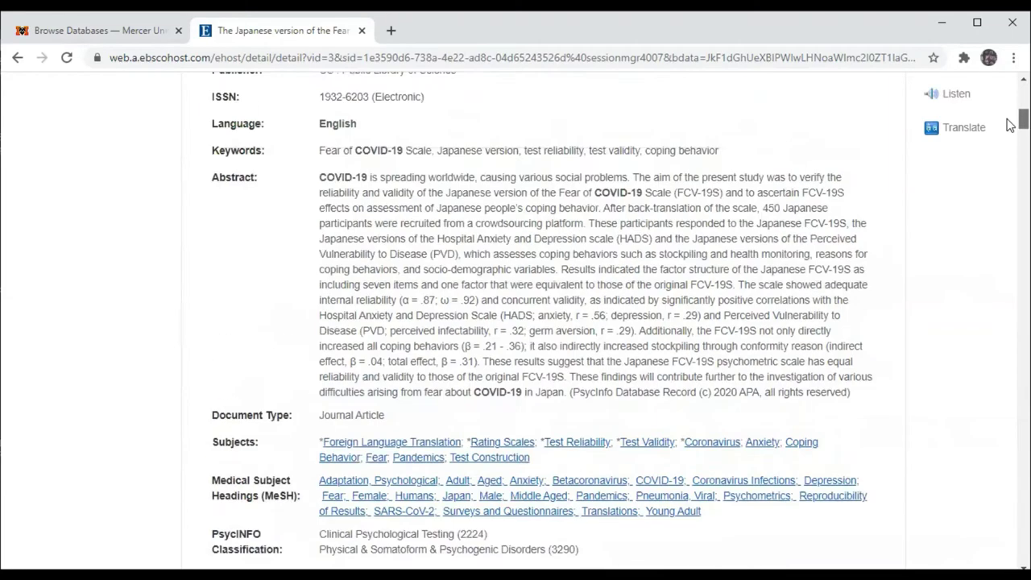
scroll(793, 176, down, 1)
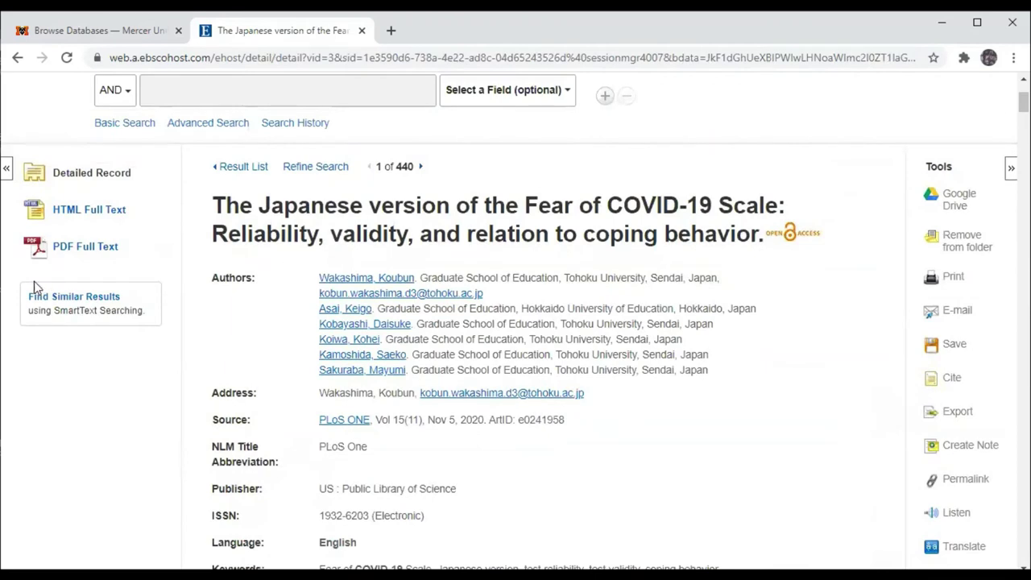
Open the article's PDF full text and examine the tables of participant characteristics and scale correlations on pages 7 and 8
click(82, 250)
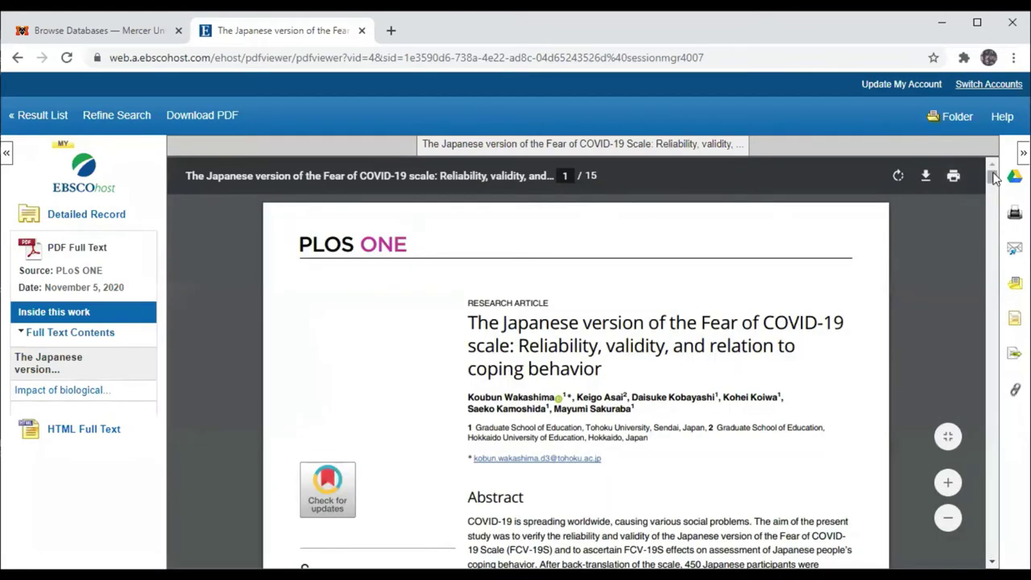
drag(993, 183, 1010, 338)
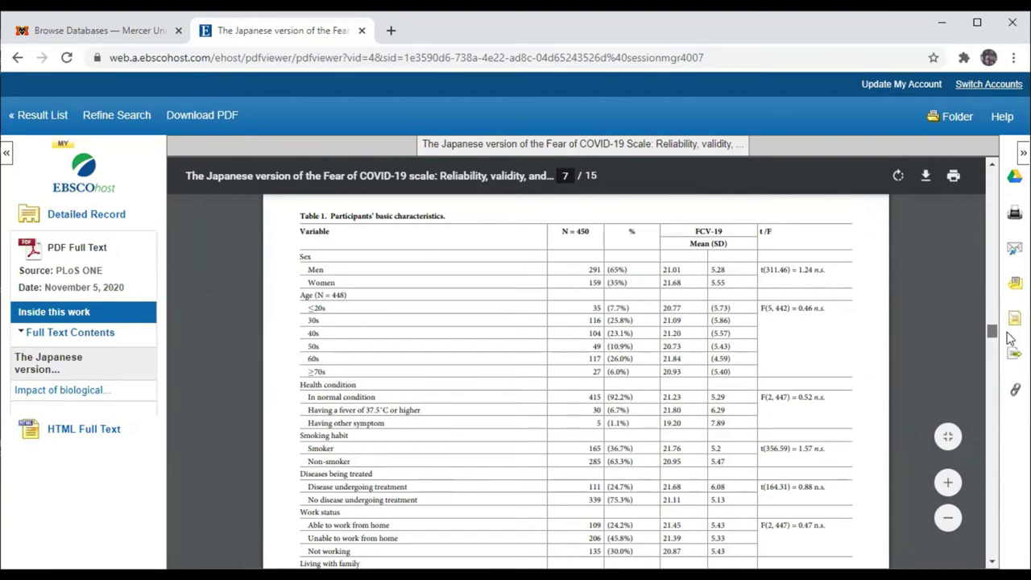
drag(1011, 338, 1001, 369)
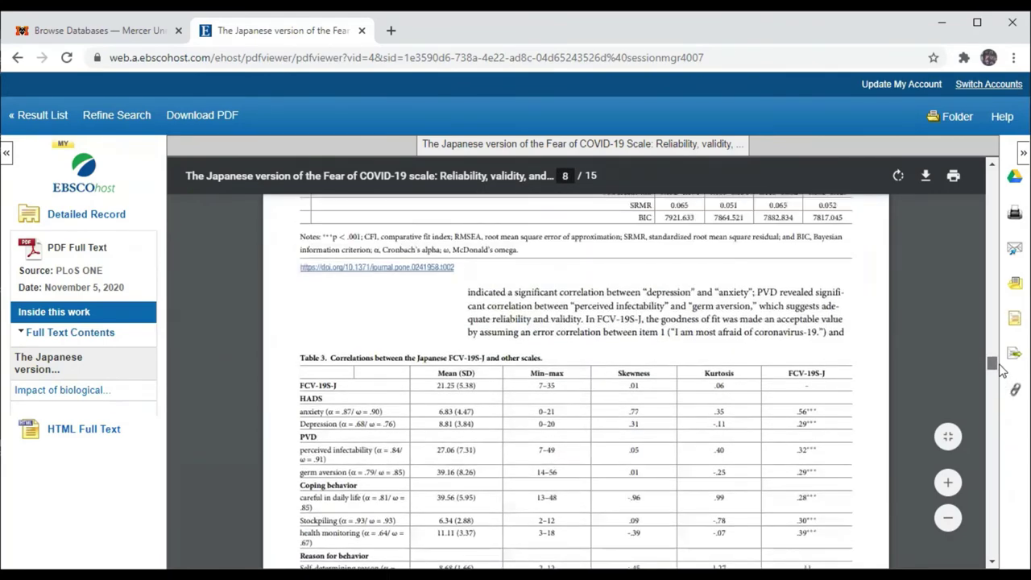
drag(1001, 369, 1001, 369)
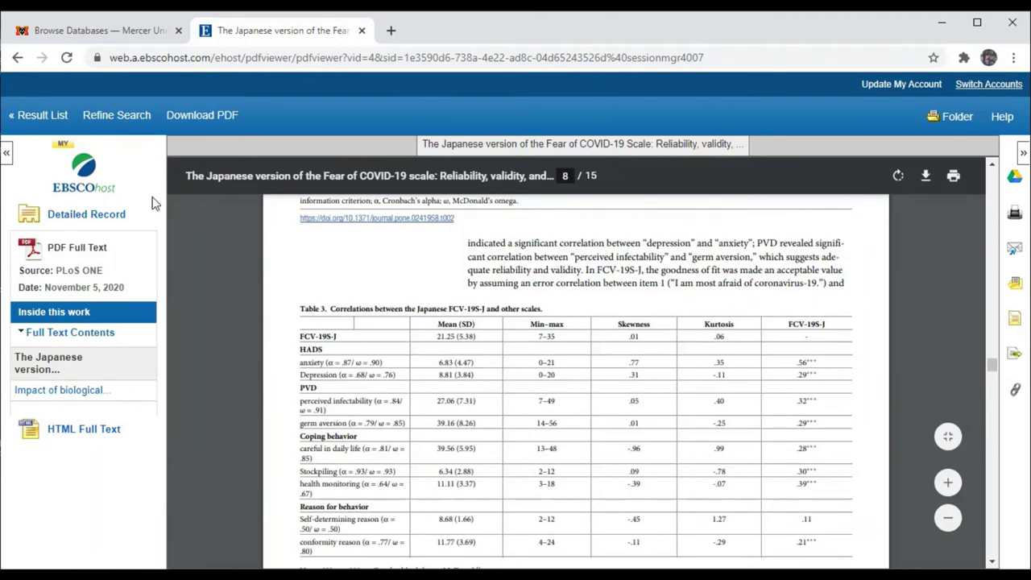
Return to the result list and open the detailed record of the sixth article, on 'The Quarantine 15' weight changes in college students
click(44, 117)
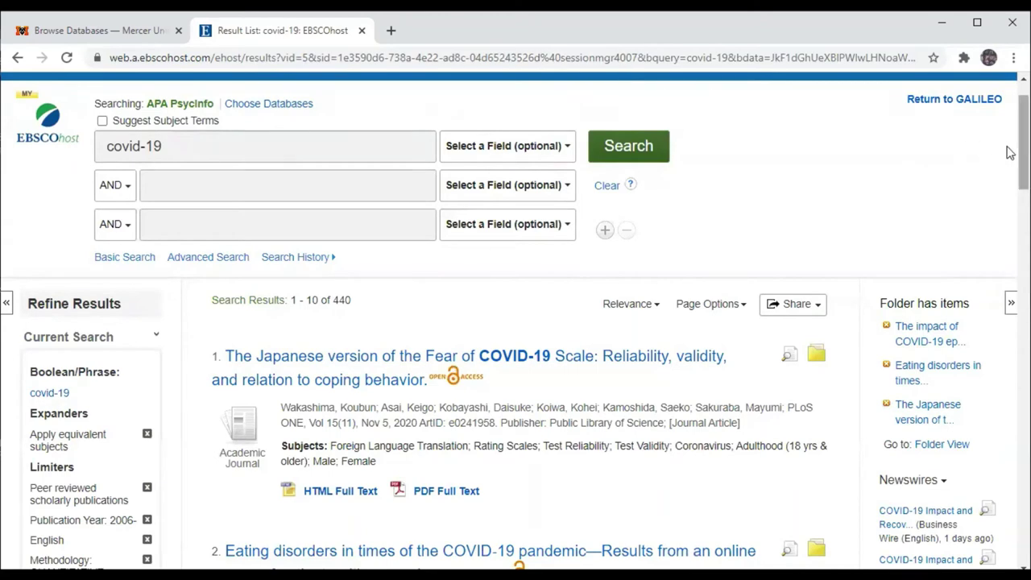
drag(1010, 153, 1022, 319)
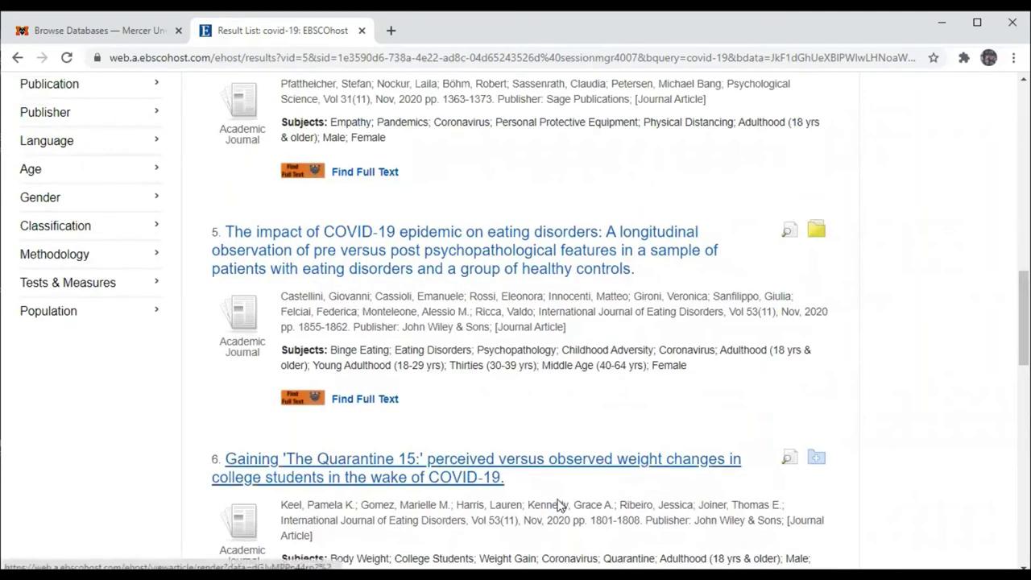
click(431, 467)
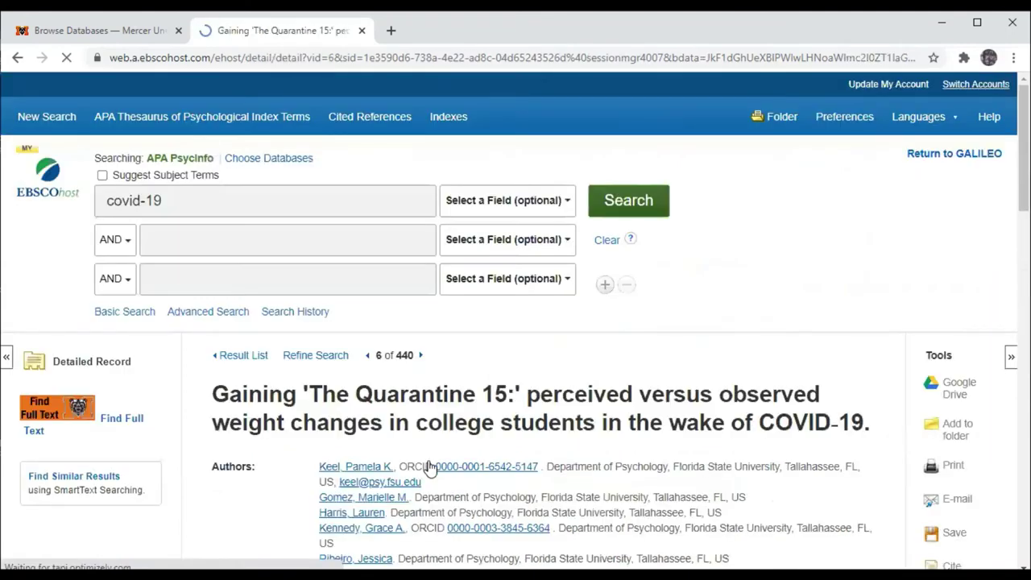
scroll(425, 467, down, 2)
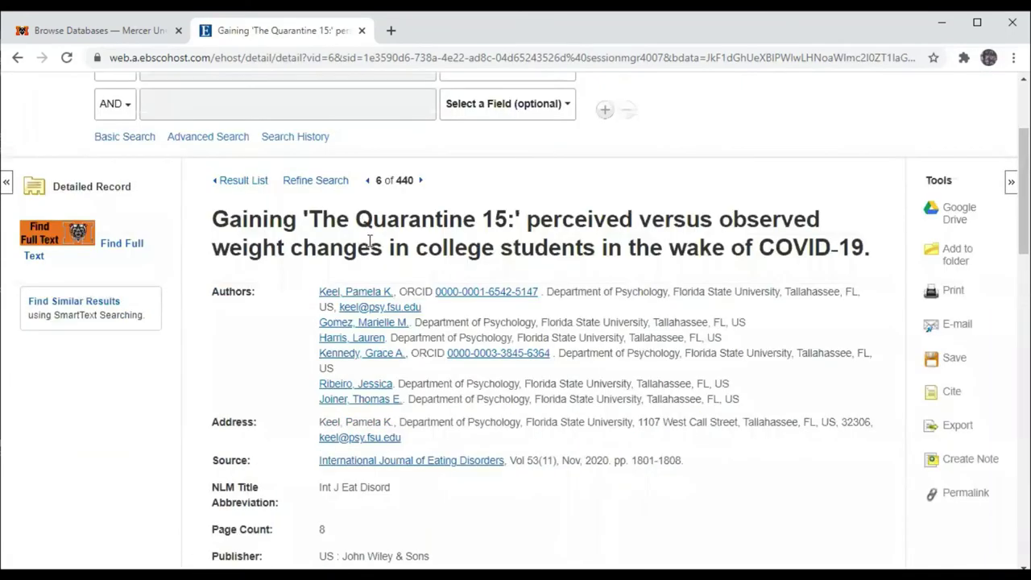
Find the full text of the Quarantine 15 article through the library and look over its abstract on Wiley Online Library
click(123, 244)
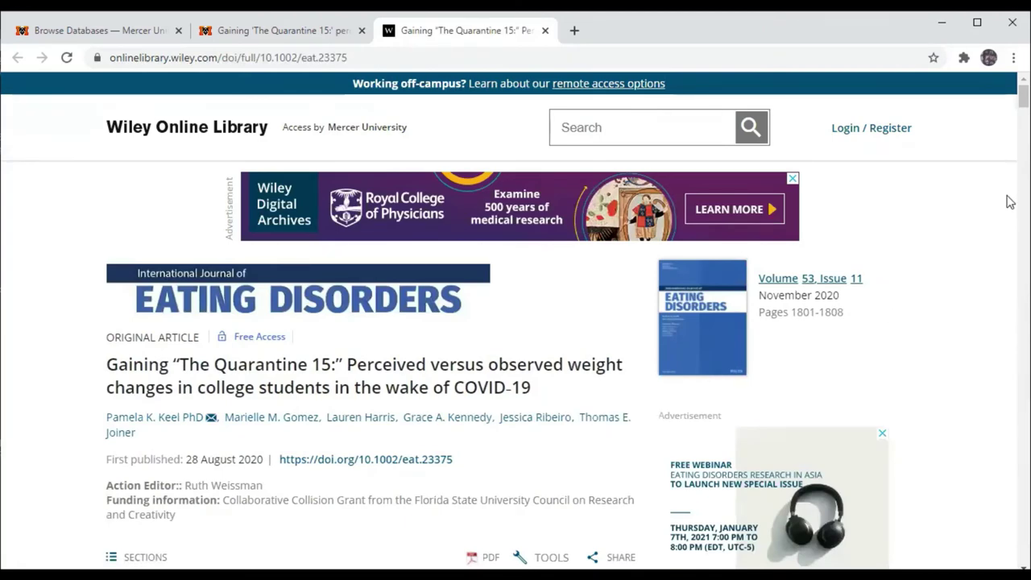
scroll(1010, 109, down, 1)
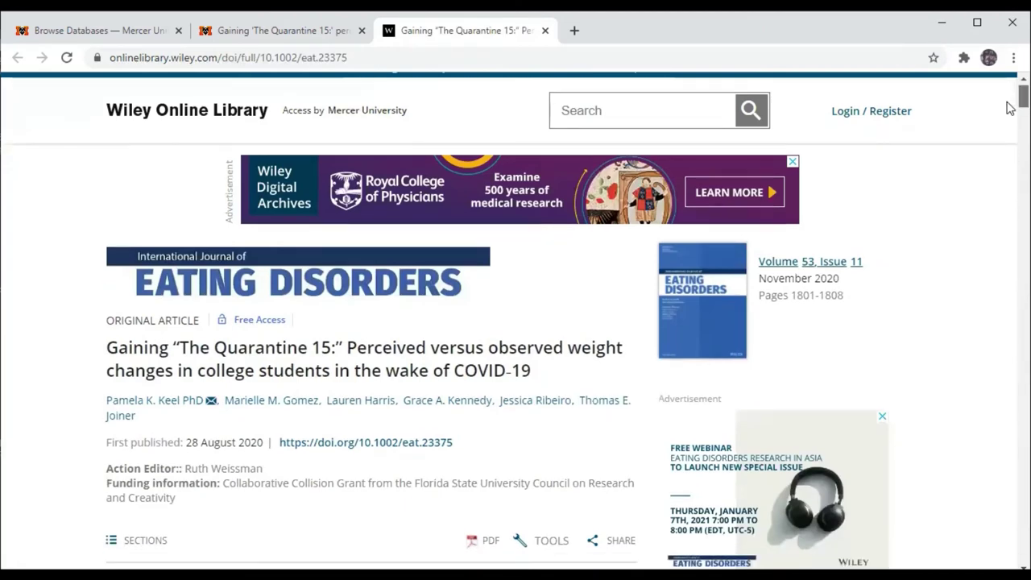
scroll(1009, 109, down, 2)
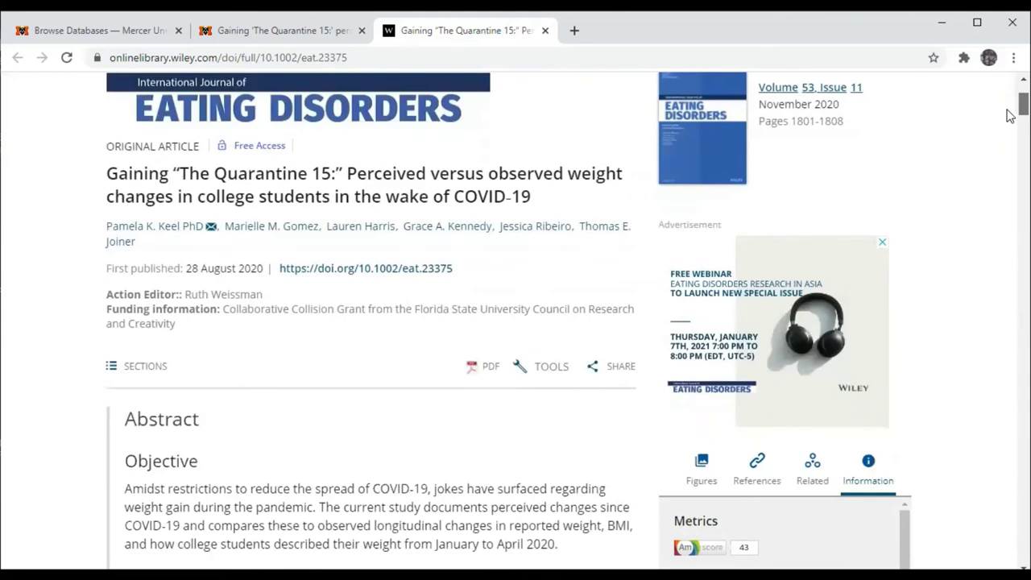
scroll(1009, 117, down, 2)
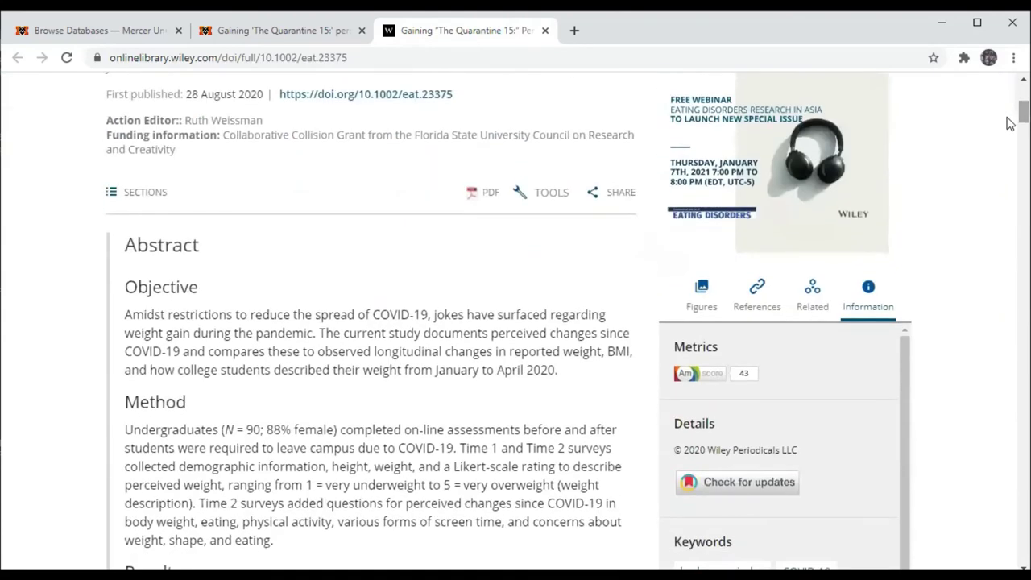
Open the PDF version of the Quarantine 15 article and read its first page from the abstract to the introduction
click(484, 197)
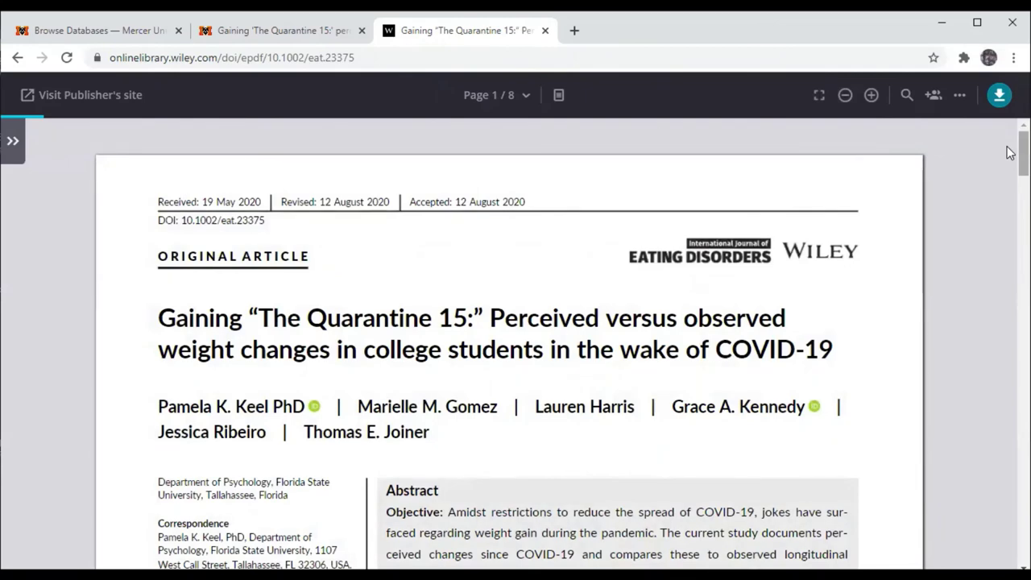
scroll(1010, 157, down, 3)
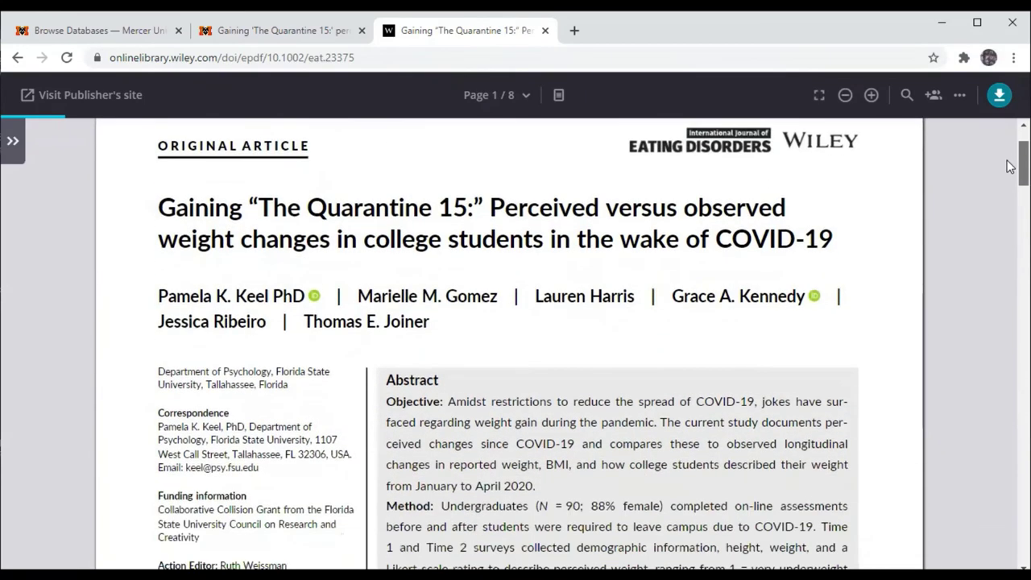
scroll(1010, 167, down, 3)
scroll(1010, 173, down, 1)
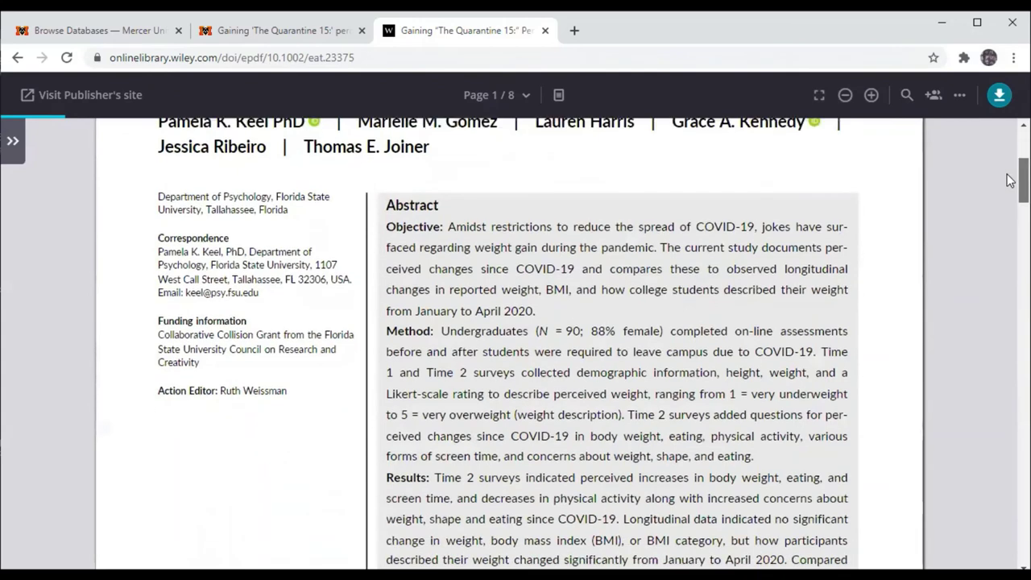
scroll(1009, 180, down, 8)
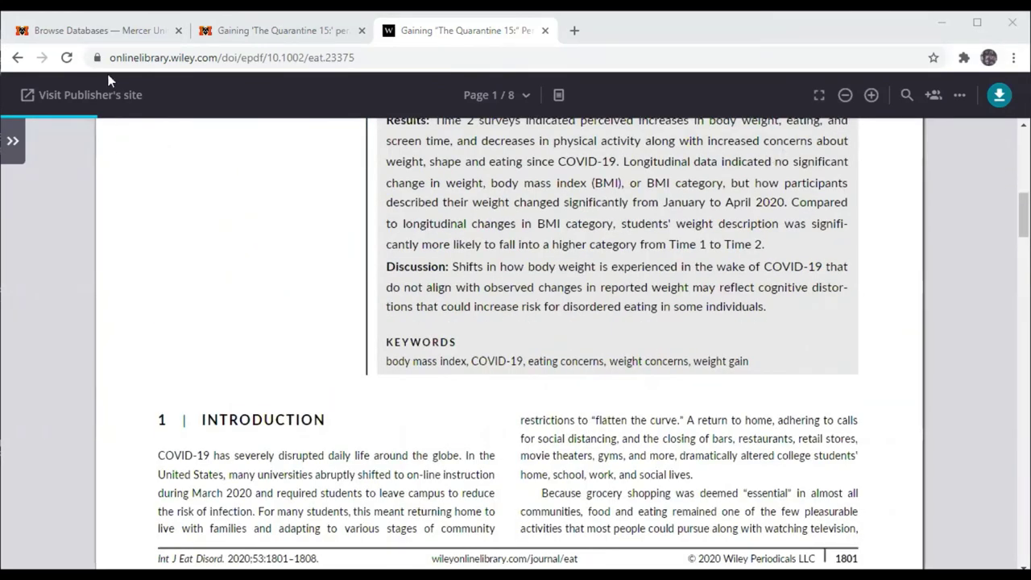
Return to the Mercer University Library site, open the Ask a Librarian page, and review its chat, Zoom, consultation, email and phone options
click(109, 30)
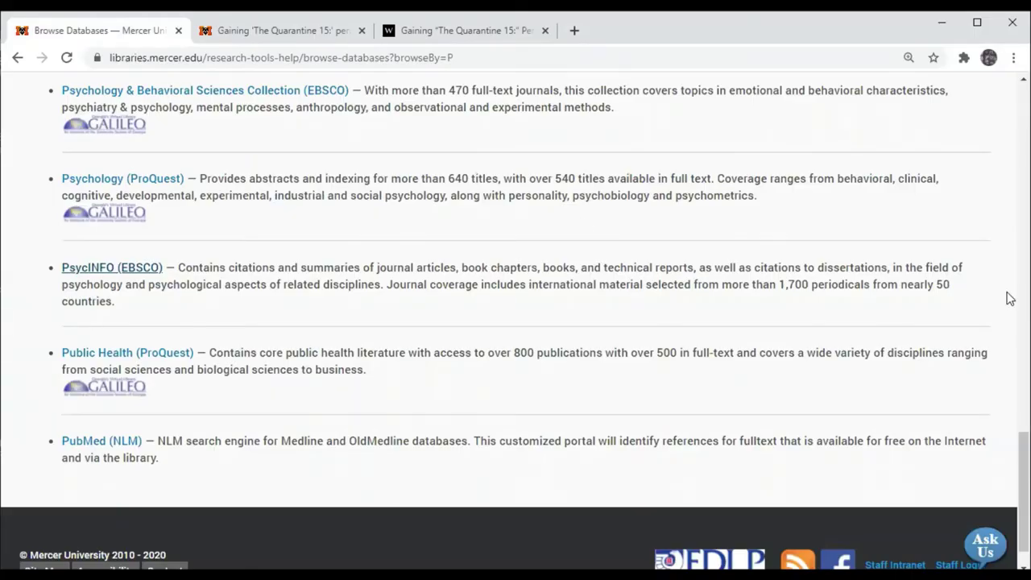
scroll(1010, 299, up, 20)
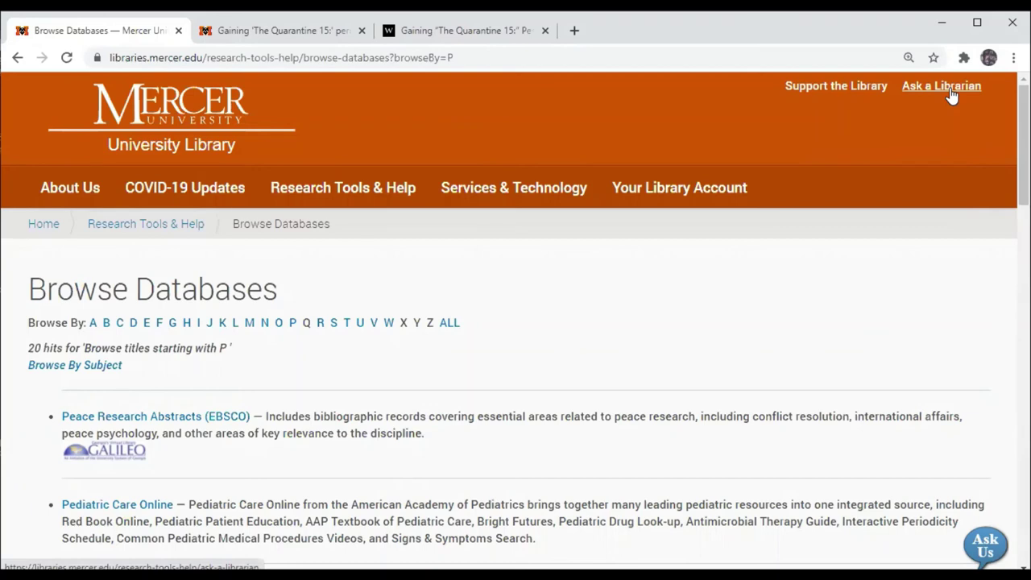
click(951, 94)
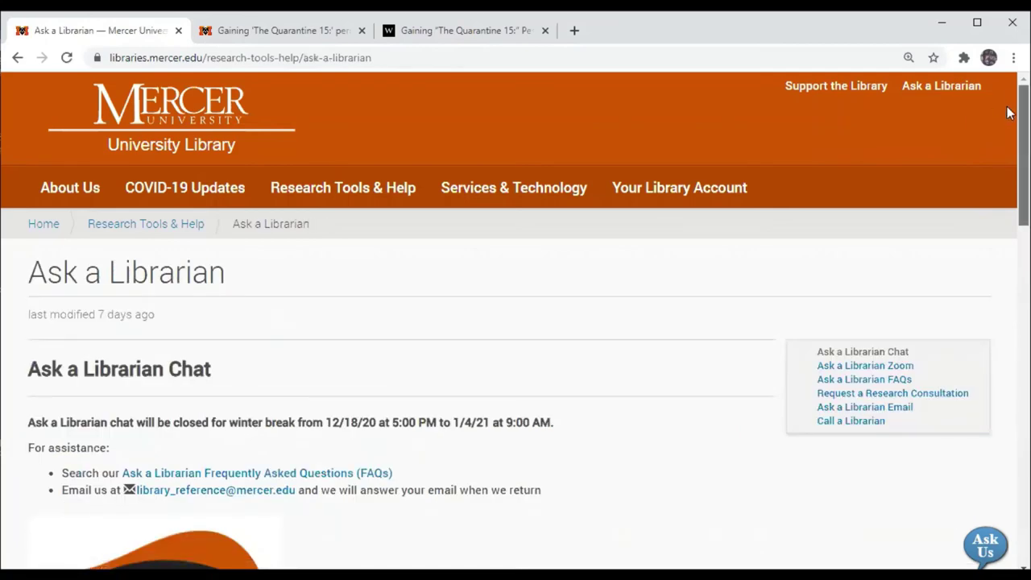
drag(1023, 117, 1015, 172)
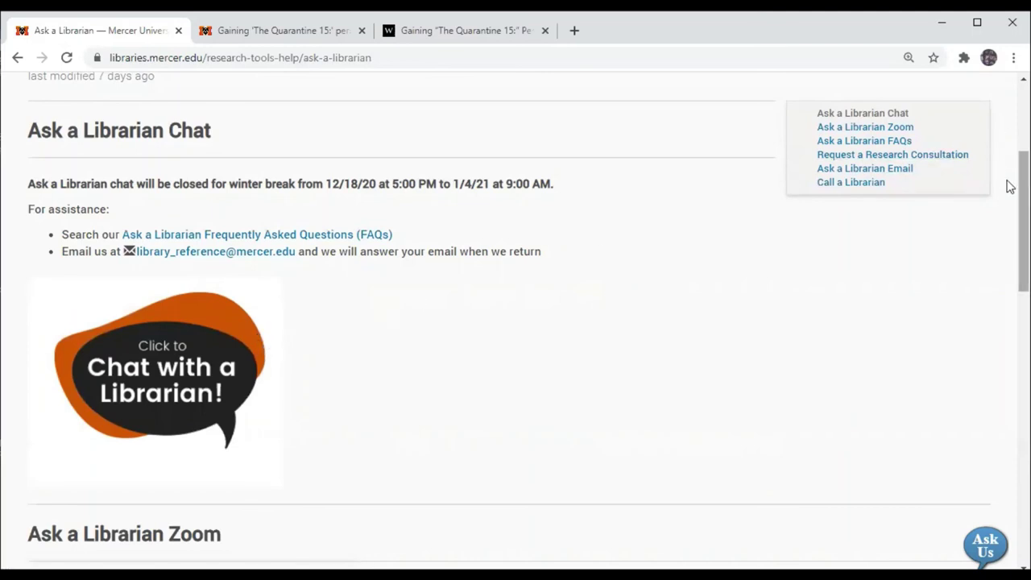
drag(1006, 184, 1006, 279)
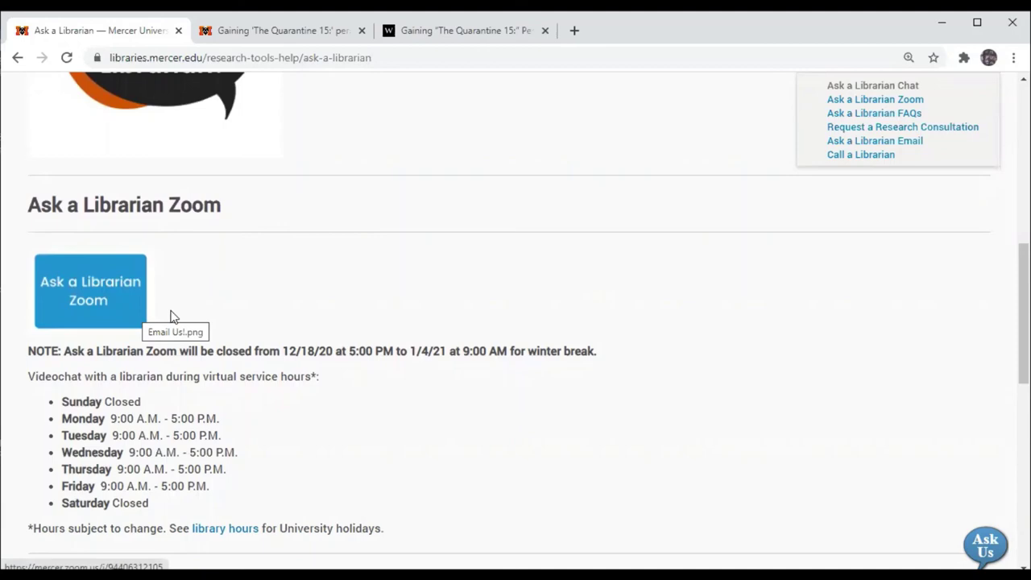
mouse_move(1010, 323)
mouse_down()
mouse_move(1010, 475)
mouse_move(995, 457)
mouse_up()
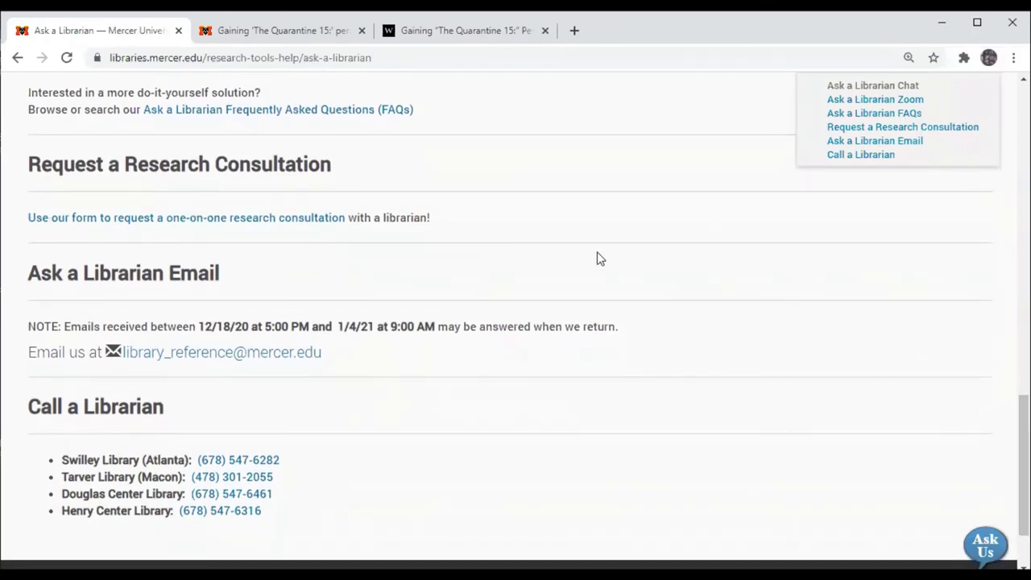